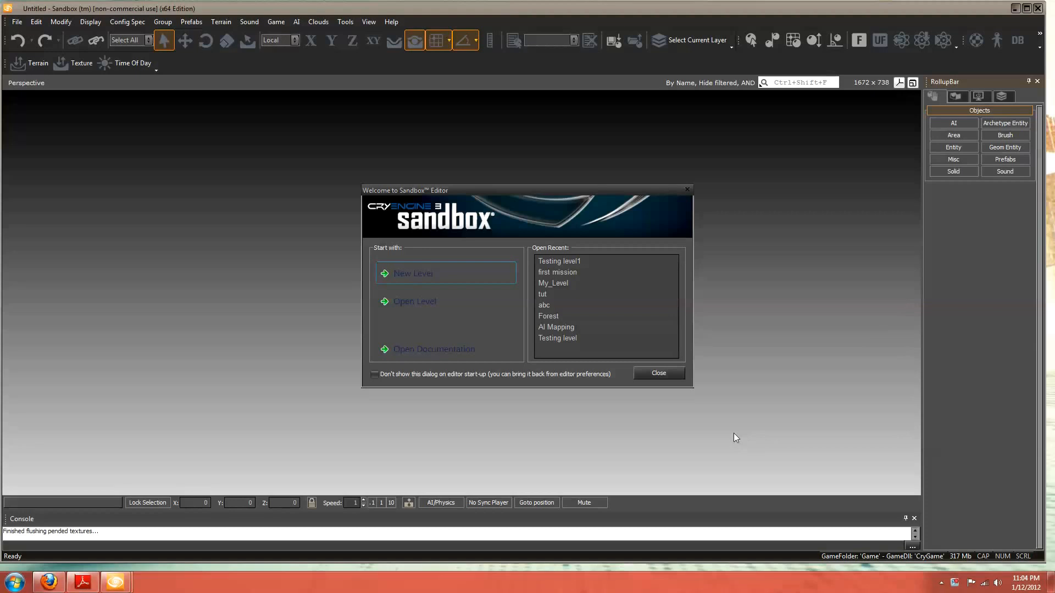
- Create a new level named Terrain_Test with a 512x512 heightmap, no project, and a 4096 x 4096 surface texture
left_click(424, 271)
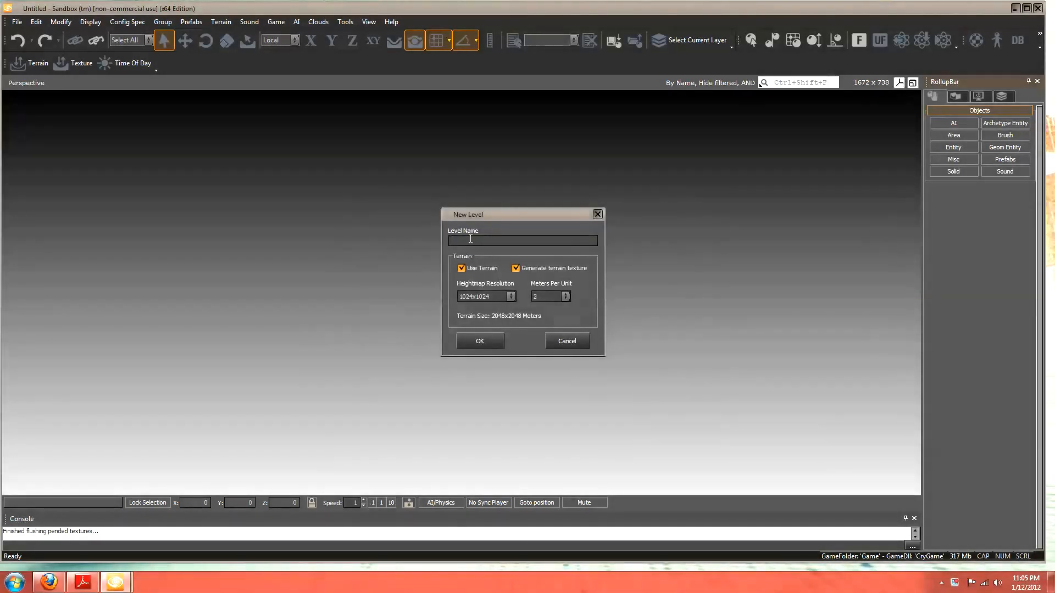
type("Te")
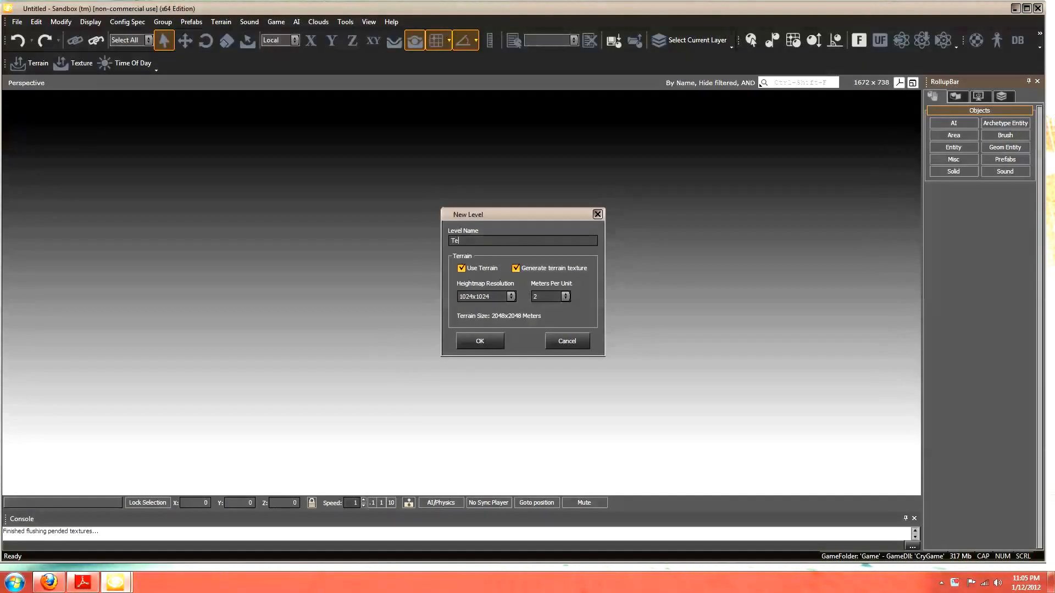
type("rrain_Test")
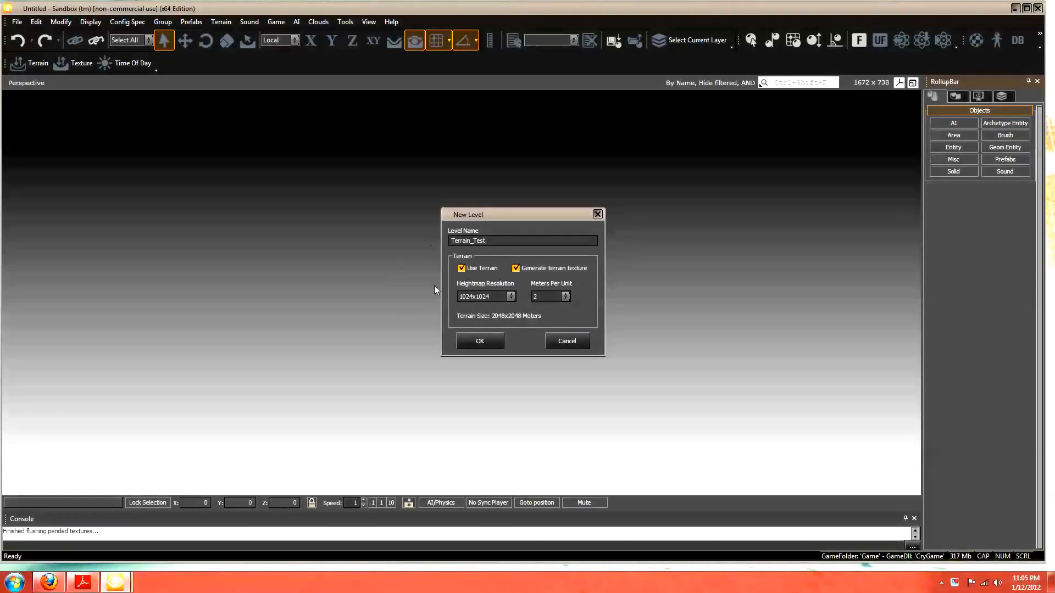
left_click(462, 297)
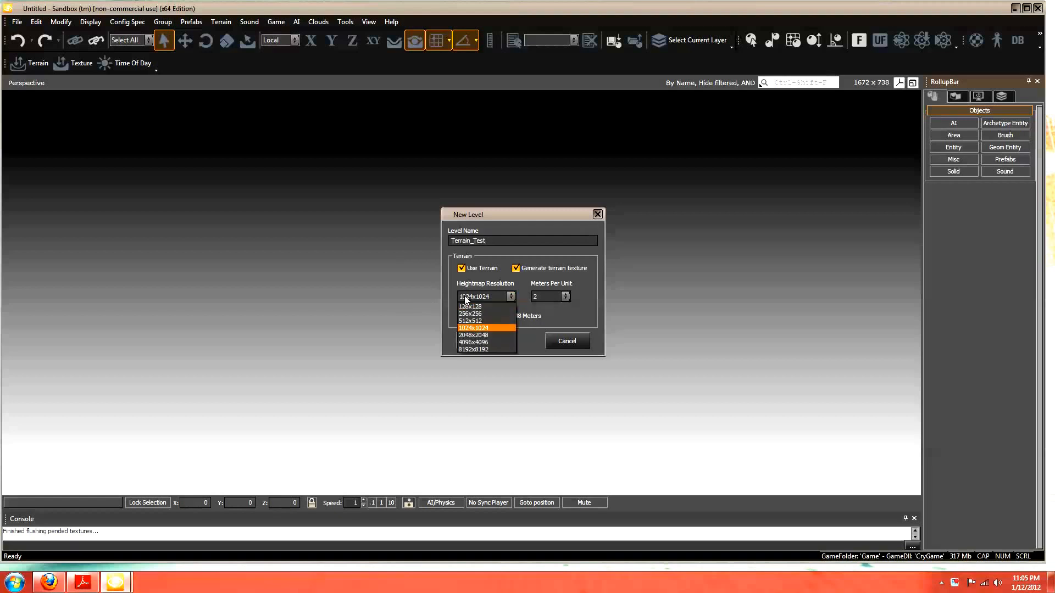
left_click(477, 321)
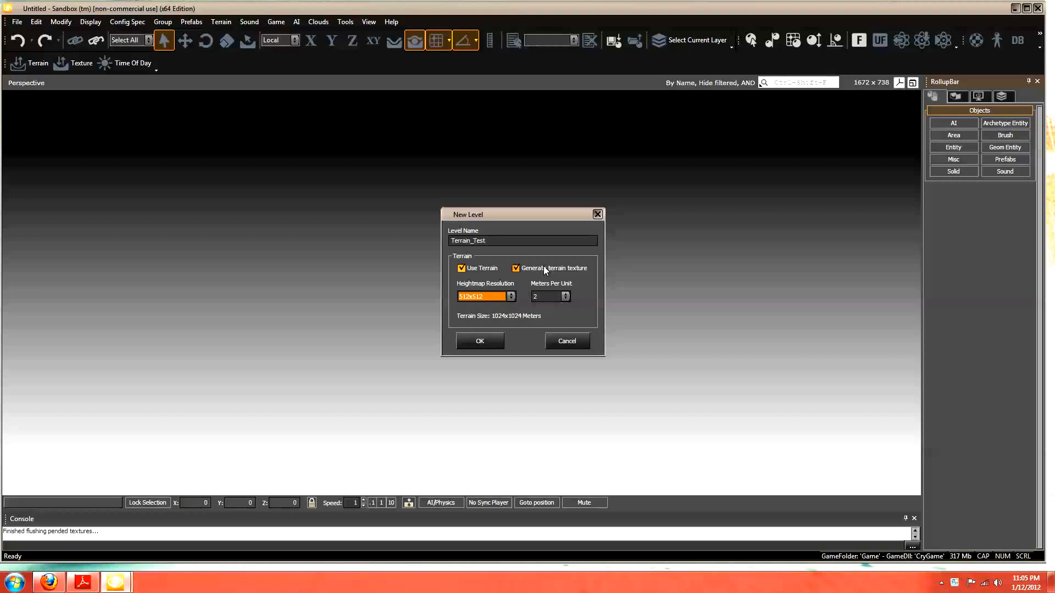
left_click(480, 341)
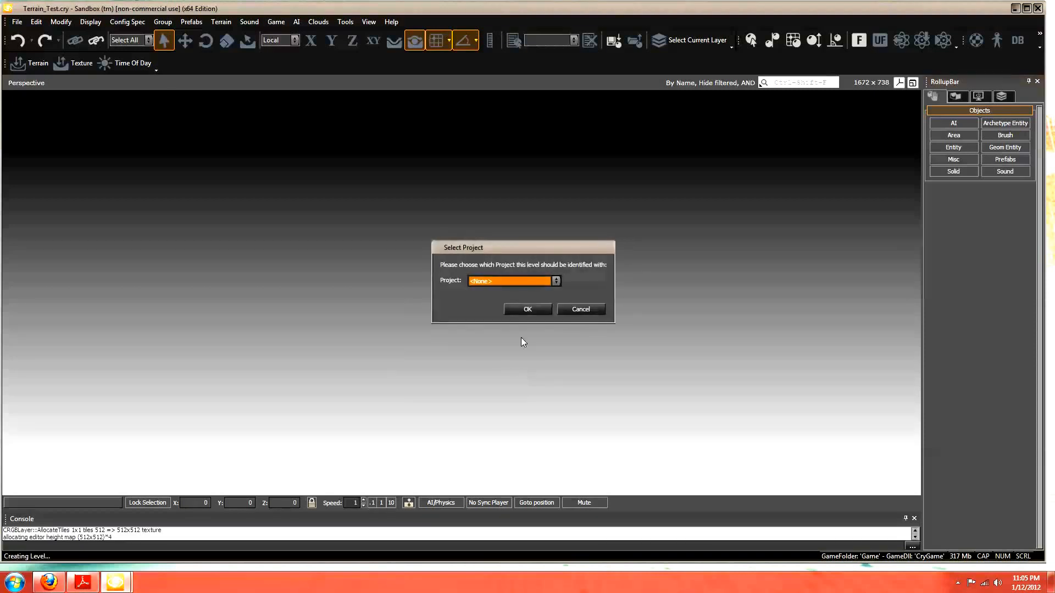
left_click(528, 310)
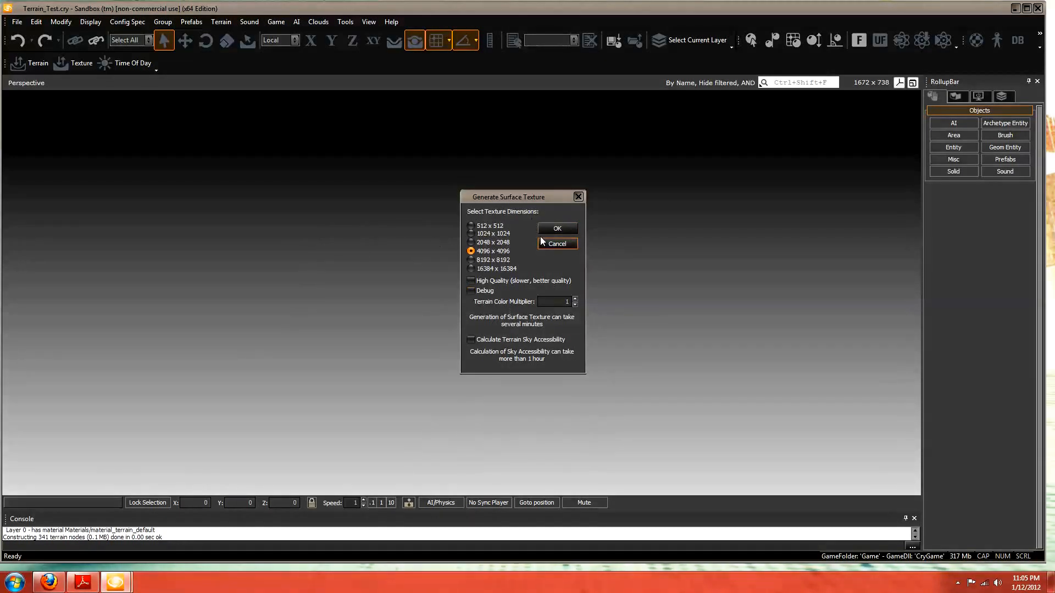
left_click(561, 224)
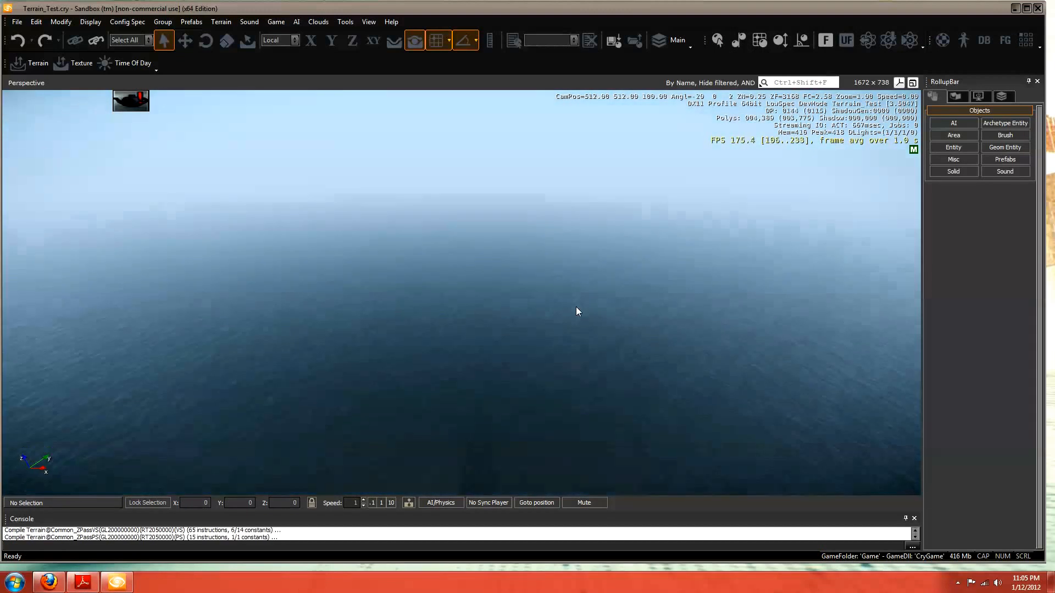
- Fly the camera down closer to the ocean surface and maximize the editor window
key("w")
right_click_drag(575, 306, 562, 274)
key("w")
key("w")
key("w")
key("w")
left_click(1025, 8)
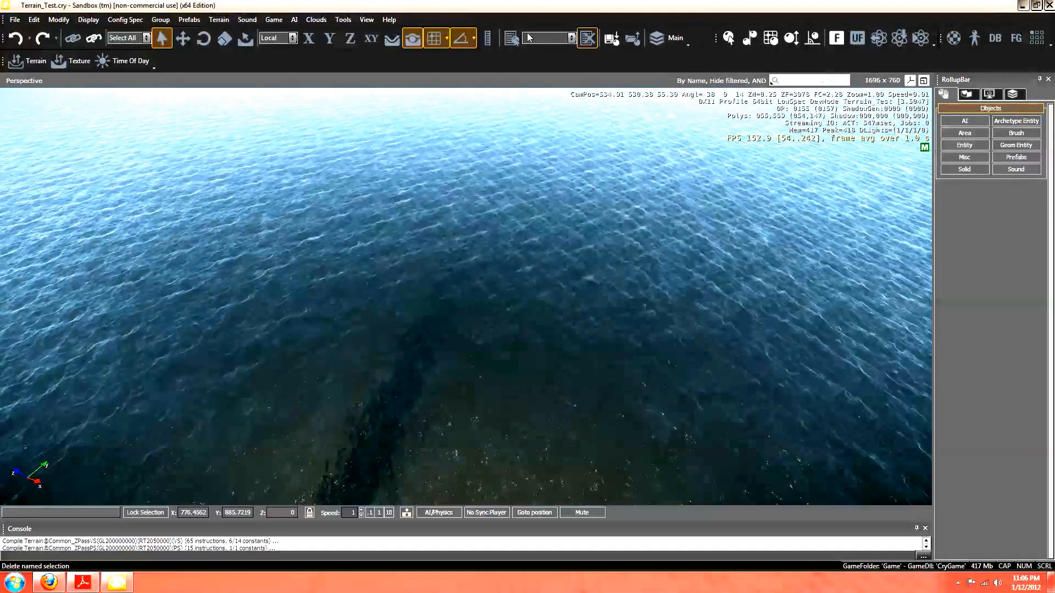
- Open the Terrain Editor and move its window over the middle of the viewport
left_click(219, 21)
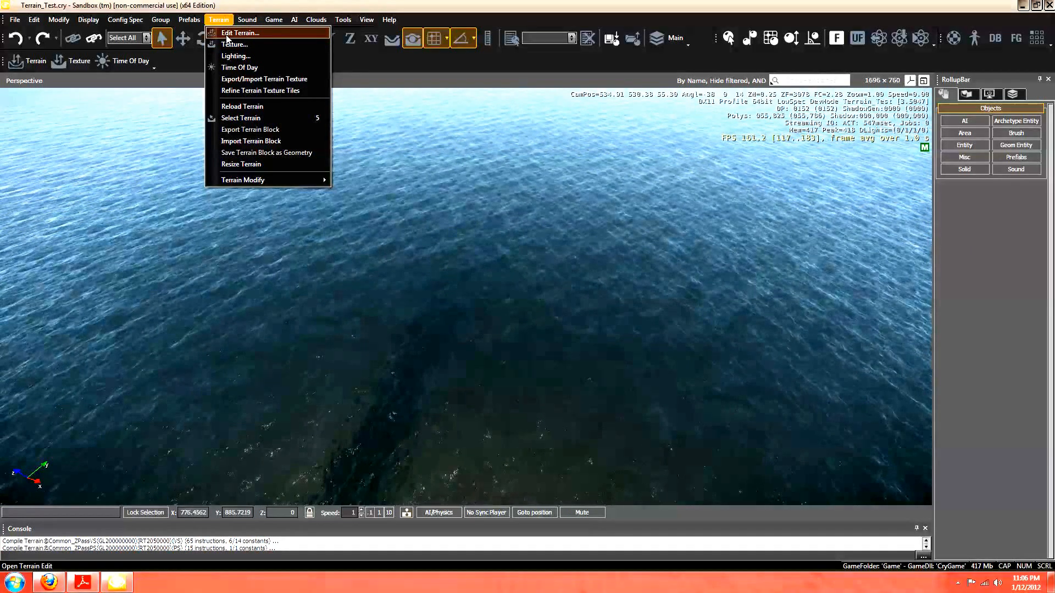
left_click(226, 35)
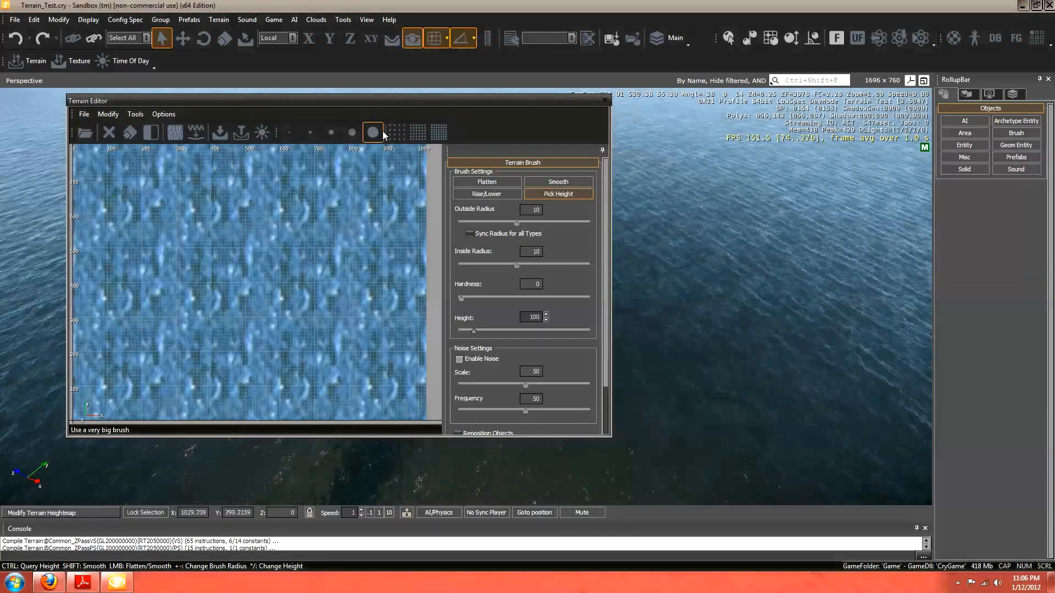
left_click_drag(367, 96, 552, 118)
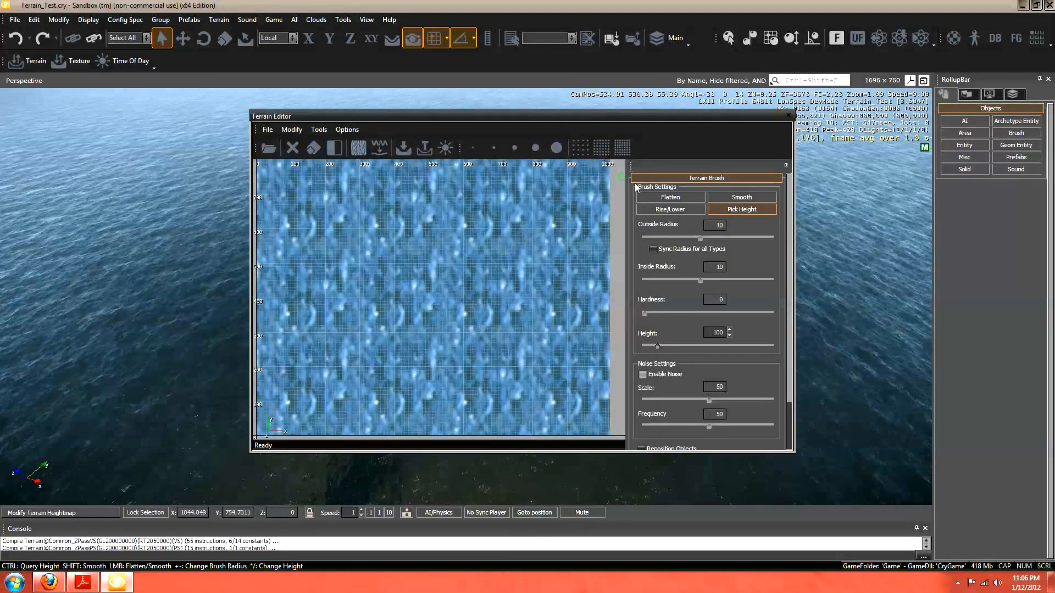
left_click(659, 198)
left_click(724, 201)
left_click(696, 207)
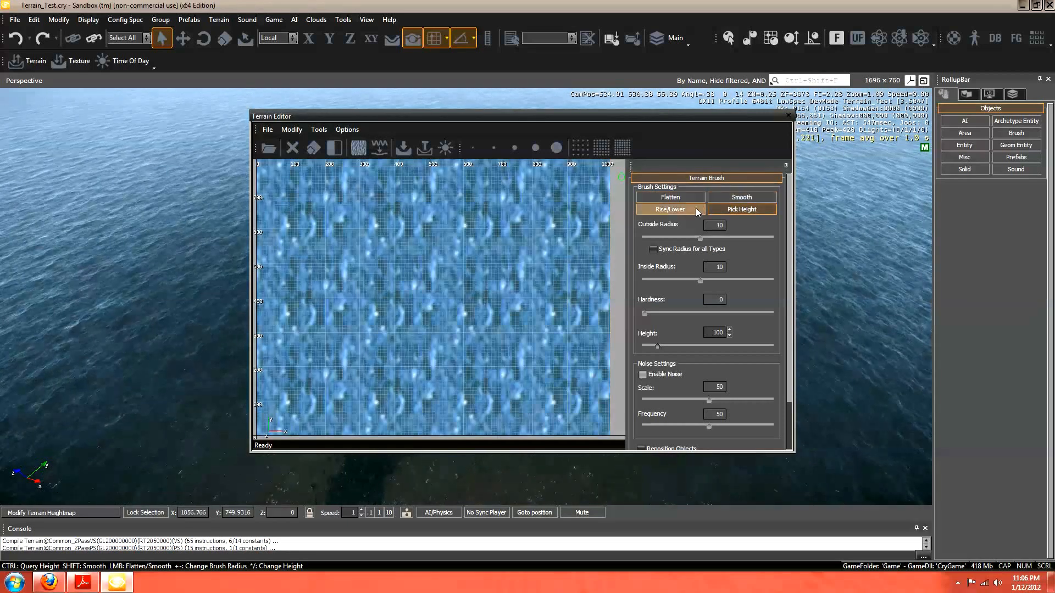
left_click(736, 210)
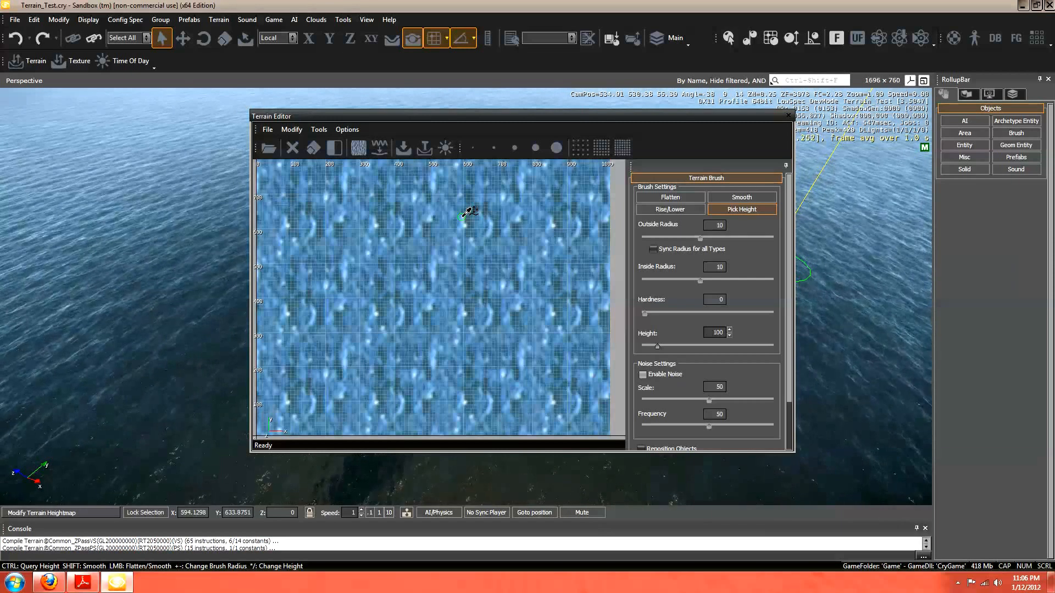
left_click(322, 130)
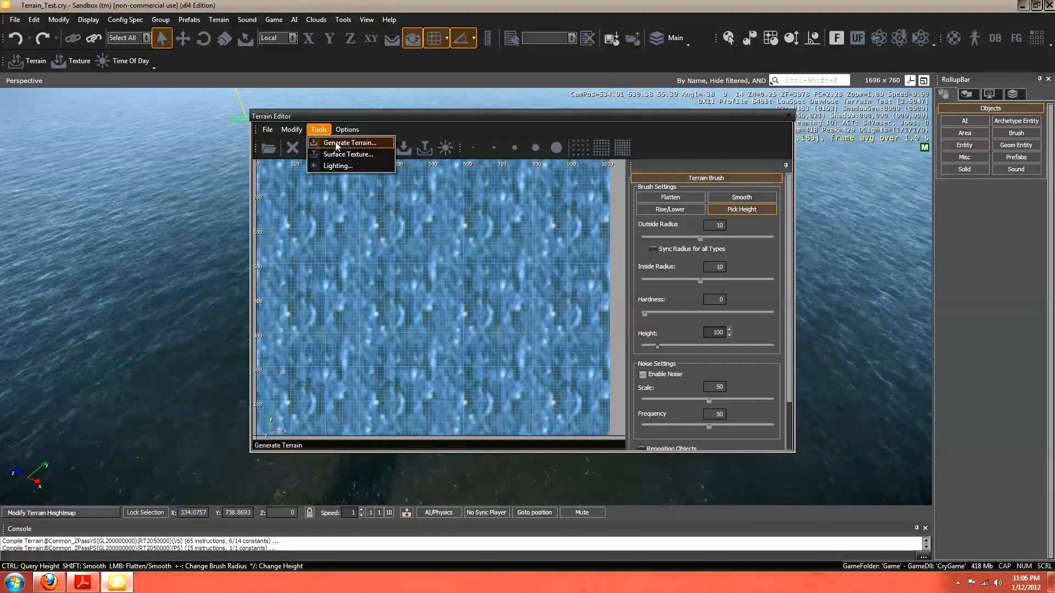
left_click(337, 143)
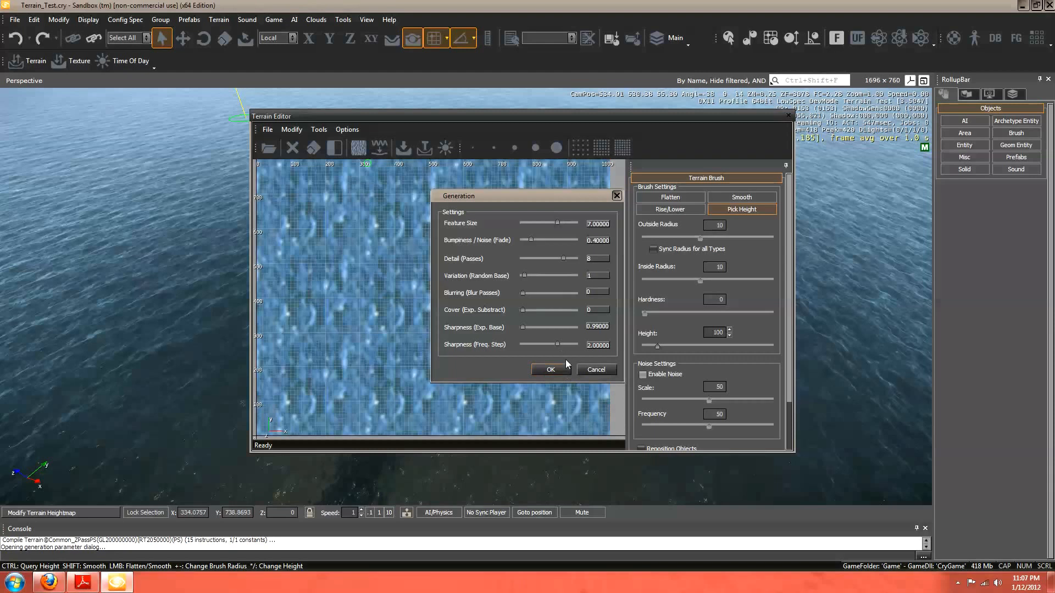
left_click(590, 370)
- Set the terrain's maximum height to 256
left_click(316, 131)
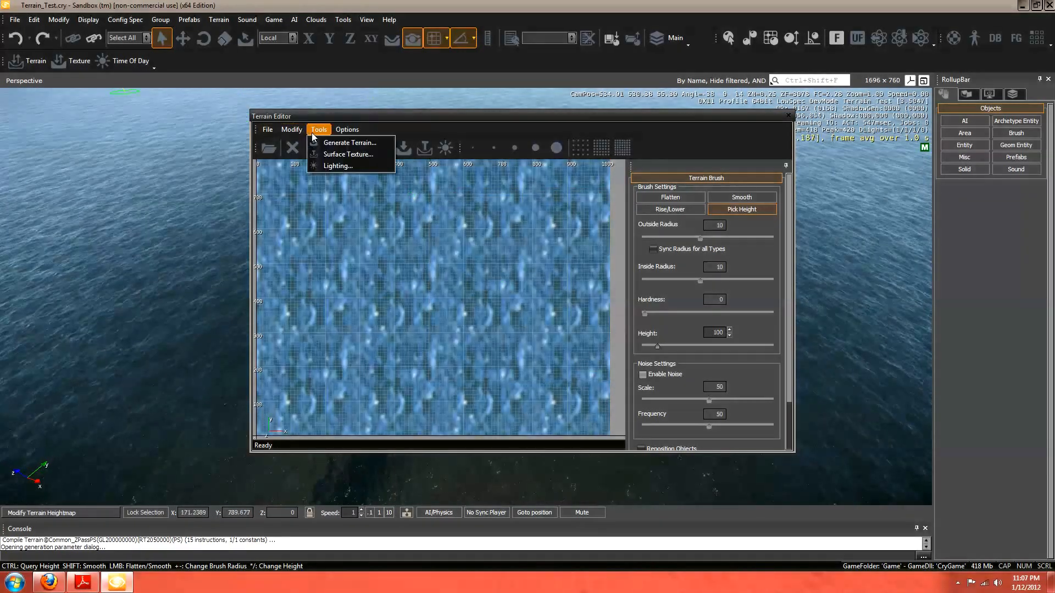
mouse_move(291, 129)
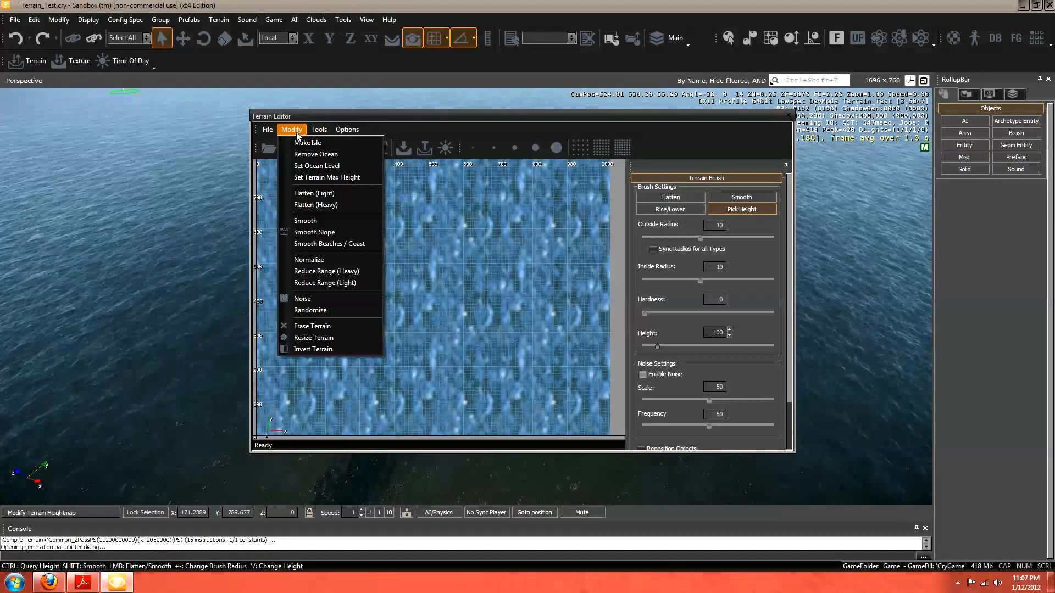
left_click(310, 177)
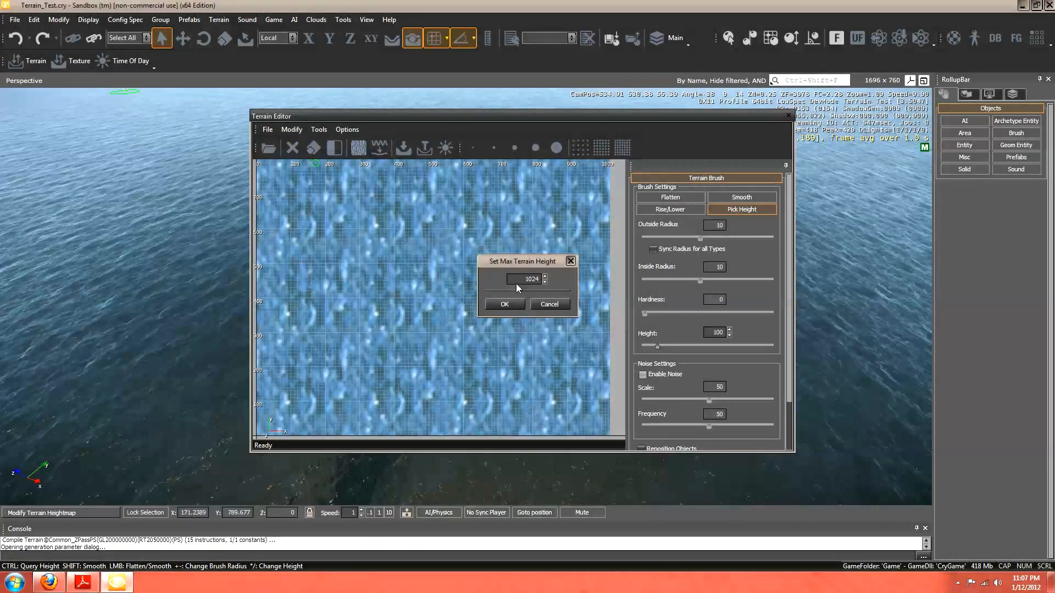
double_click(540, 281)
type("256")
left_click(504, 304)
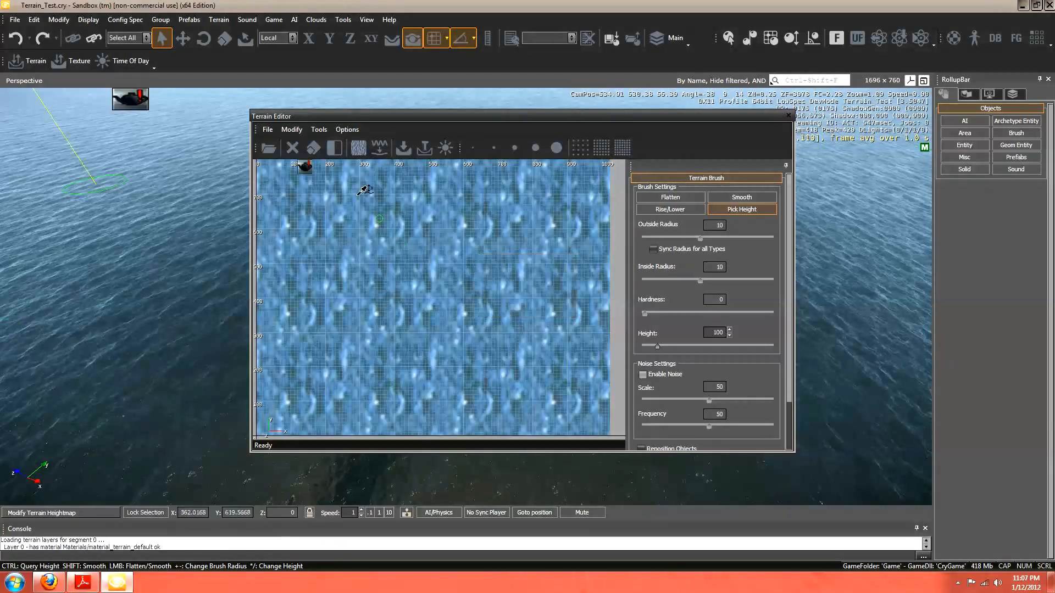
- Generate the terrain with a slightly smaller feature size and an increased number of blur passes
left_click(319, 130)
left_click(330, 146)
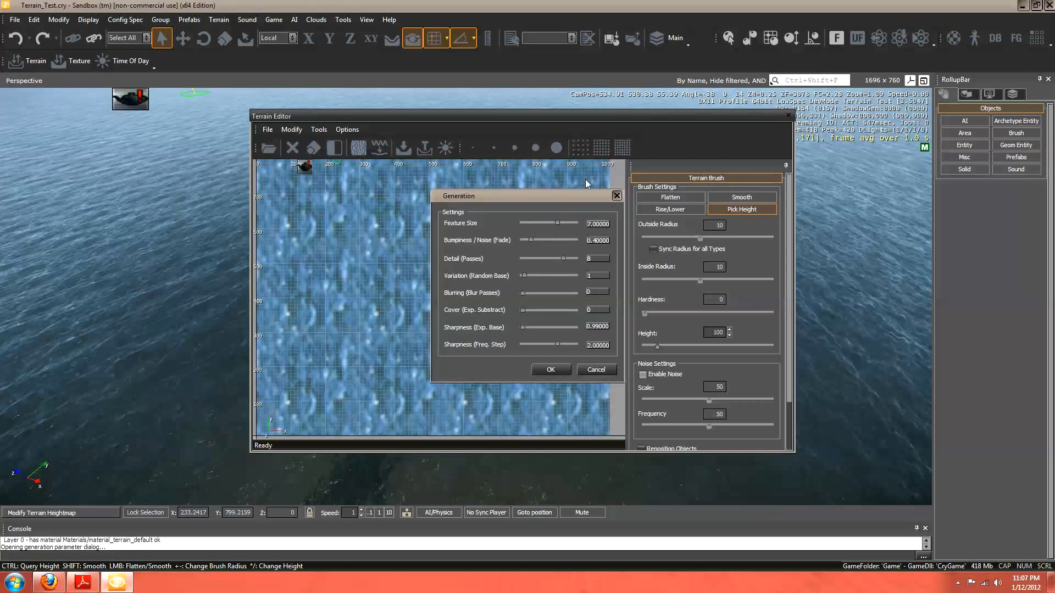
mouse_move(560, 224)
left_mouse_down()
mouse_move(546, 227)
mouse_move(555, 227)
left_mouse_up()
left_click(541, 293)
left_click(548, 370)
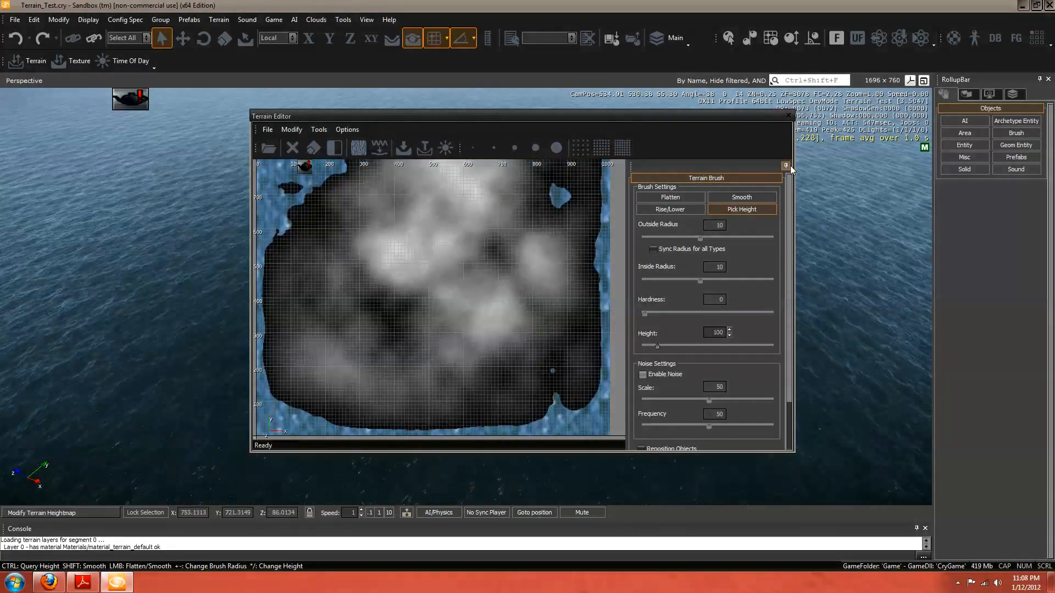
- Close the Terrain Editor and inspect the generated mountains and coastline in the perspective view
left_click(788, 115)
key("w")
right_click_drag(547, 311, 549, 314)
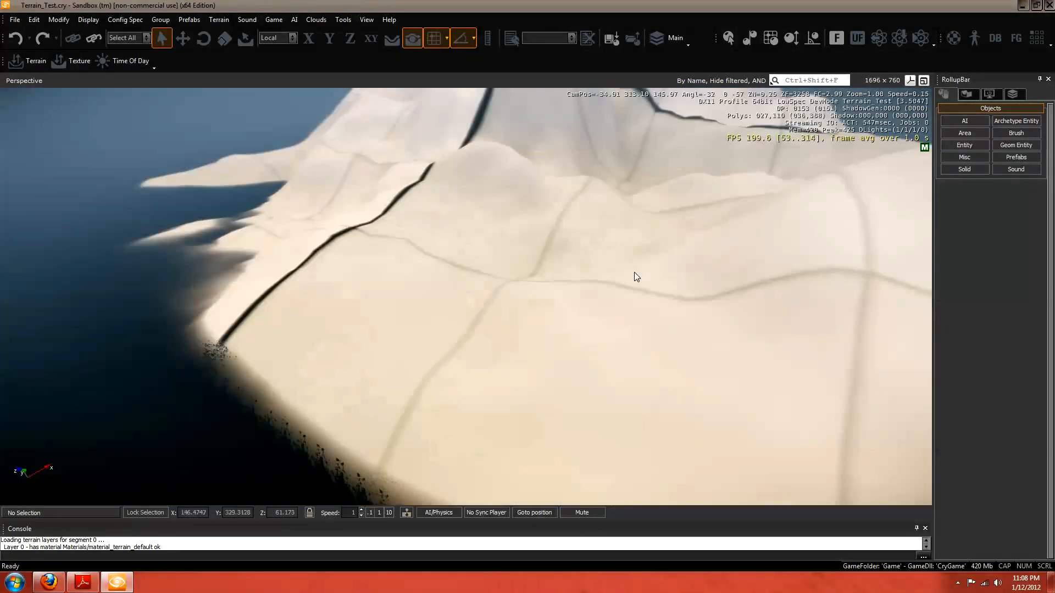
right_click_drag(352, 226, 351, 226)
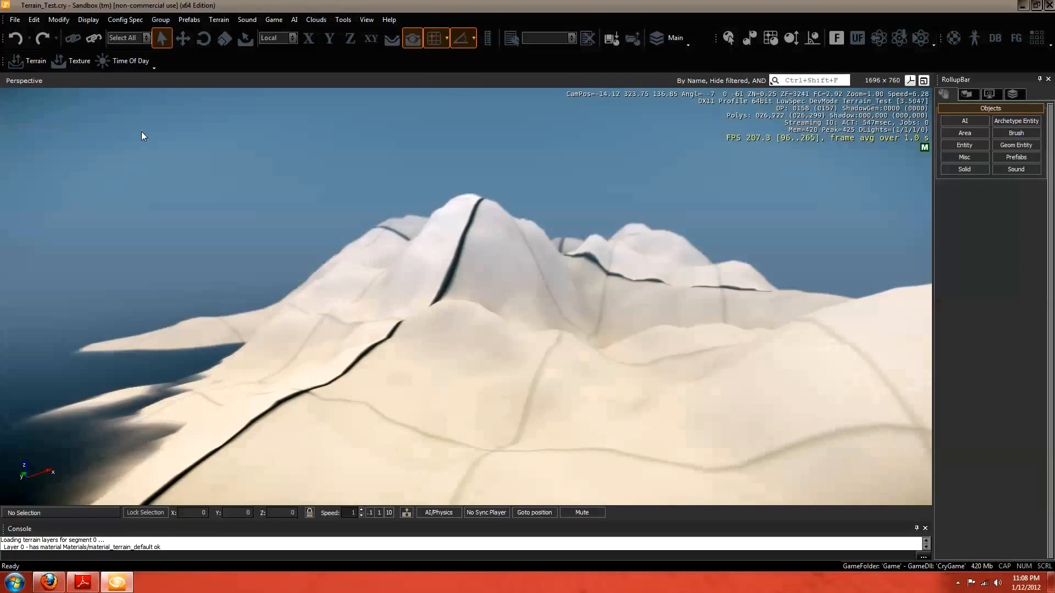
- Reopen the Terrain Editor and set up the Flatten brush with outside and inside radii of 50
left_click(218, 21)
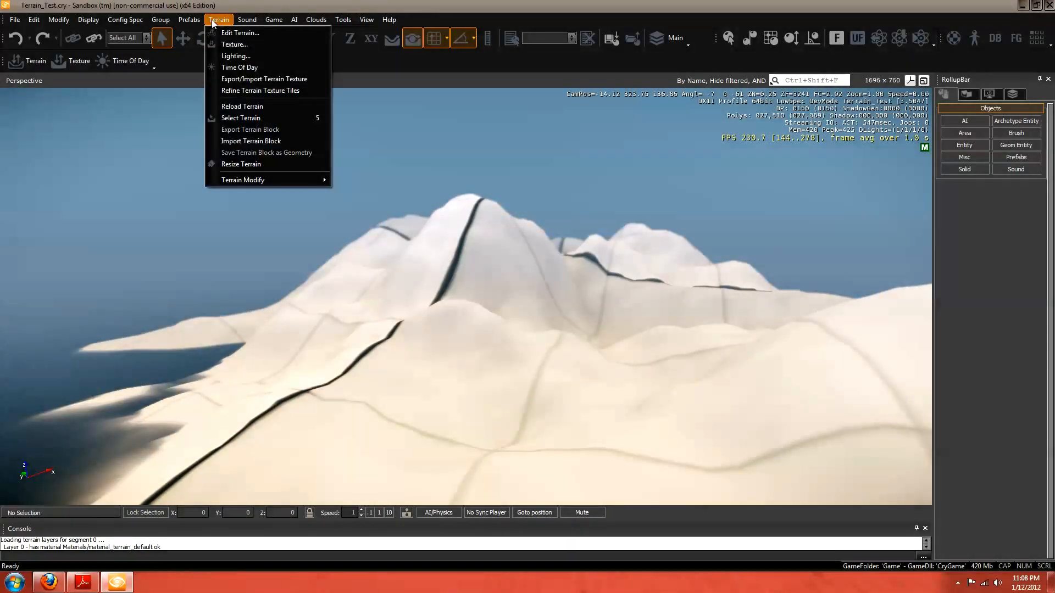
left_click(225, 32)
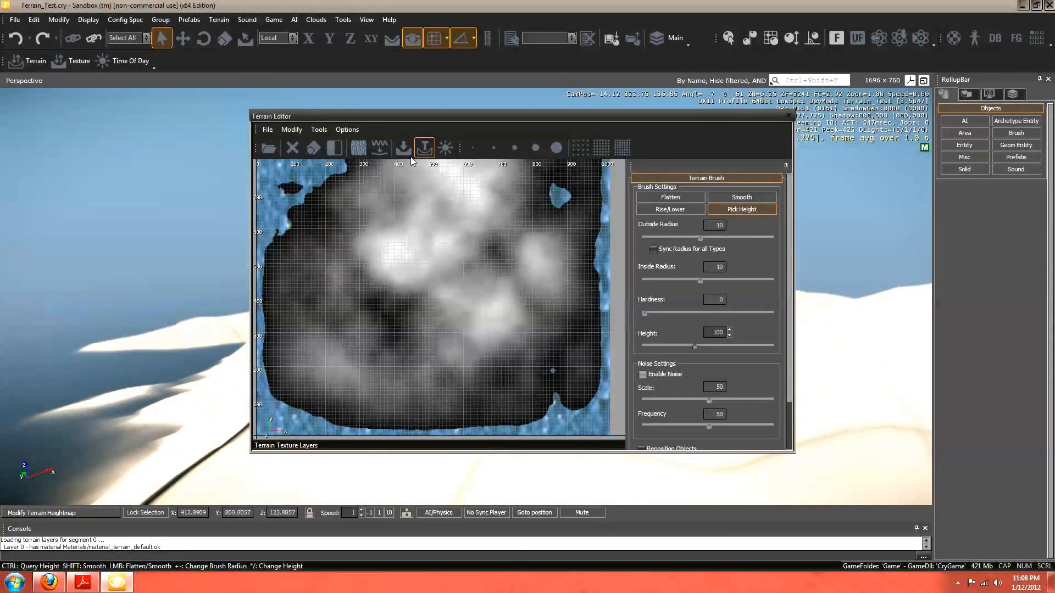
left_click(673, 211)
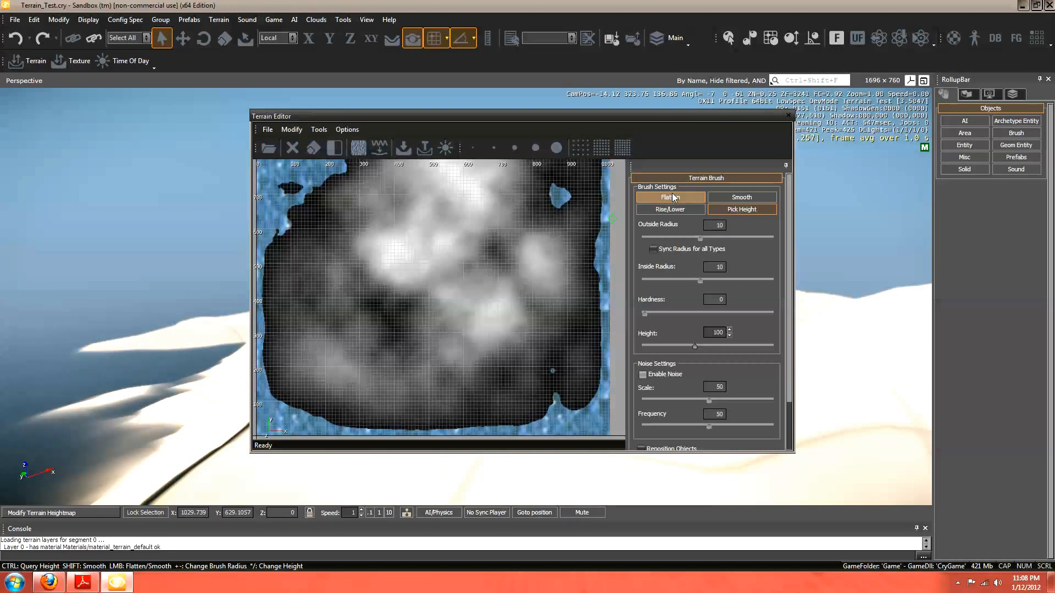
left_click(674, 199)
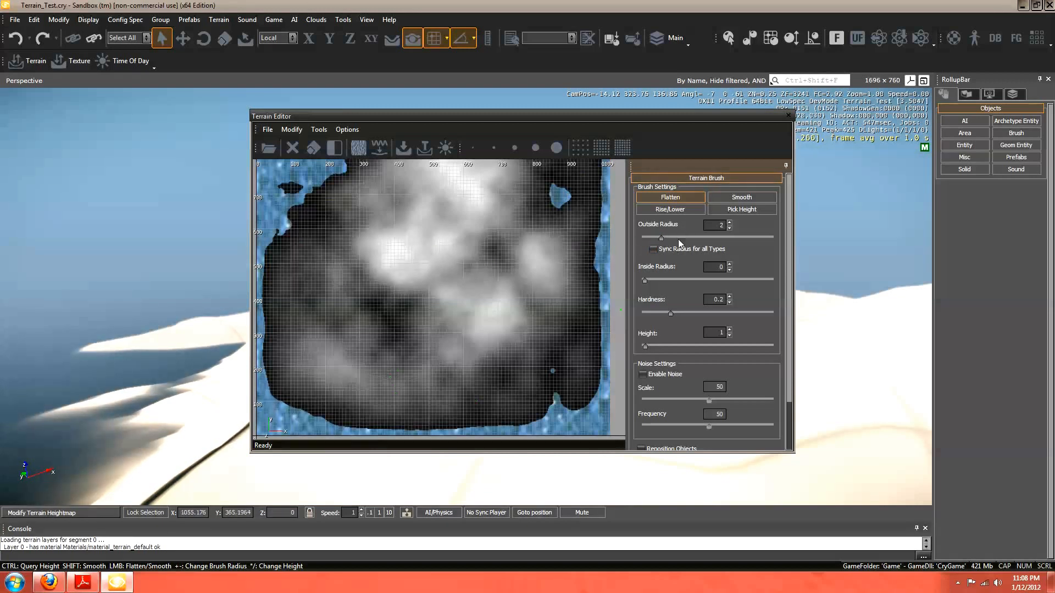
left_click_drag(667, 235, 682, 235)
left_click(536, 153)
- Flatten the western and central parts of the island on the heightmap to height 1 at hardness 0.2
mouse_move(302, 189)
left_mouse_down()
mouse_move(316, 198)
mouse_move(303, 205)
mouse_move(276, 294)
mouse_move(279, 379)
mouse_move(299, 406)
mouse_move(302, 246)
mouse_move(303, 319)
mouse_move(307, 300)
mouse_move(330, 384)
mouse_move(329, 250)
mouse_move(358, 204)
mouse_move(391, 259)
mouse_move(399, 242)
mouse_move(417, 329)
mouse_move(487, 302)
mouse_move(448, 294)
mouse_move(427, 276)
left_mouse_up()
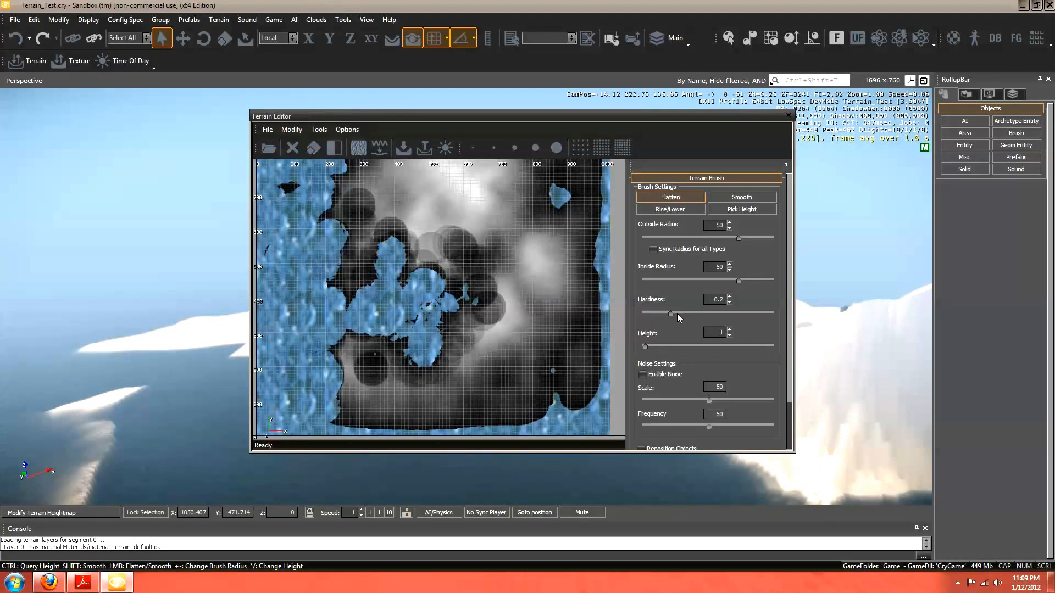
mouse_move(376, 334)
left_mouse_down()
mouse_move(373, 399)
mouse_move(399, 409)
mouse_move(461, 397)
mouse_move(442, 393)
mouse_move(456, 360)
mouse_move(478, 346)
mouse_move(456, 258)
mouse_move(410, 250)
mouse_move(434, 247)
mouse_move(376, 271)
mouse_move(352, 266)
mouse_move(345, 319)
left_mouse_up()
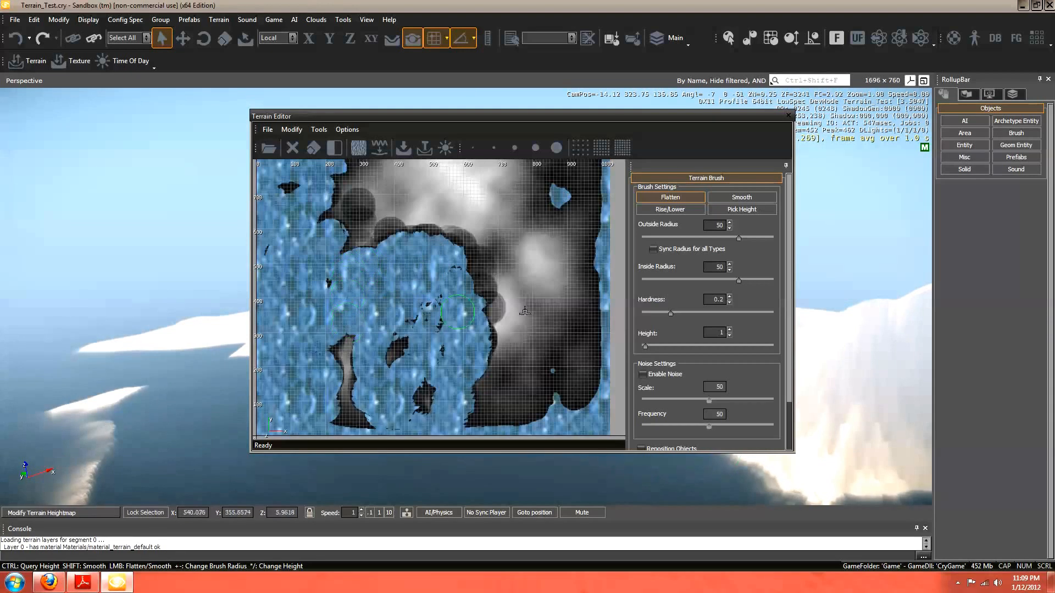
- Raise the Flatten brush hardness to 1 and flatten the island to height 1, leaving only a strip along its eastern side
left_click_drag(703, 311, 784, 313)
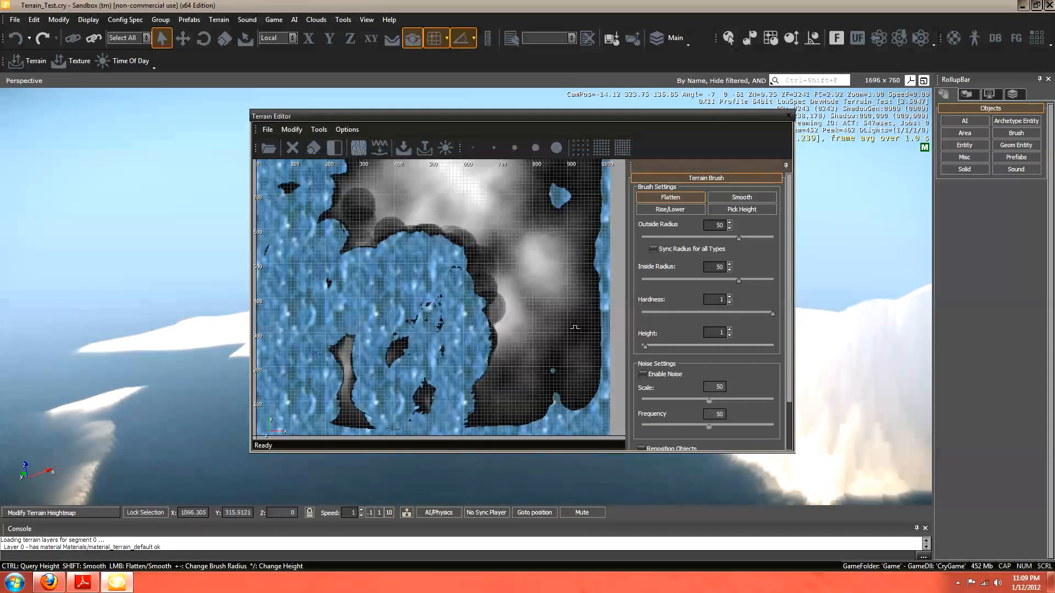
mouse_move(350, 326)
left_mouse_down()
mouse_move(343, 400)
mouse_move(363, 419)
mouse_move(432, 380)
left_mouse_up()
mouse_move(446, 271)
left_mouse_down()
mouse_move(366, 242)
mouse_move(343, 198)
mouse_move(379, 186)
mouse_move(278, 192)
mouse_move(360, 228)
mouse_move(285, 262)
mouse_move(431, 215)
mouse_move(403, 210)
left_mouse_up()
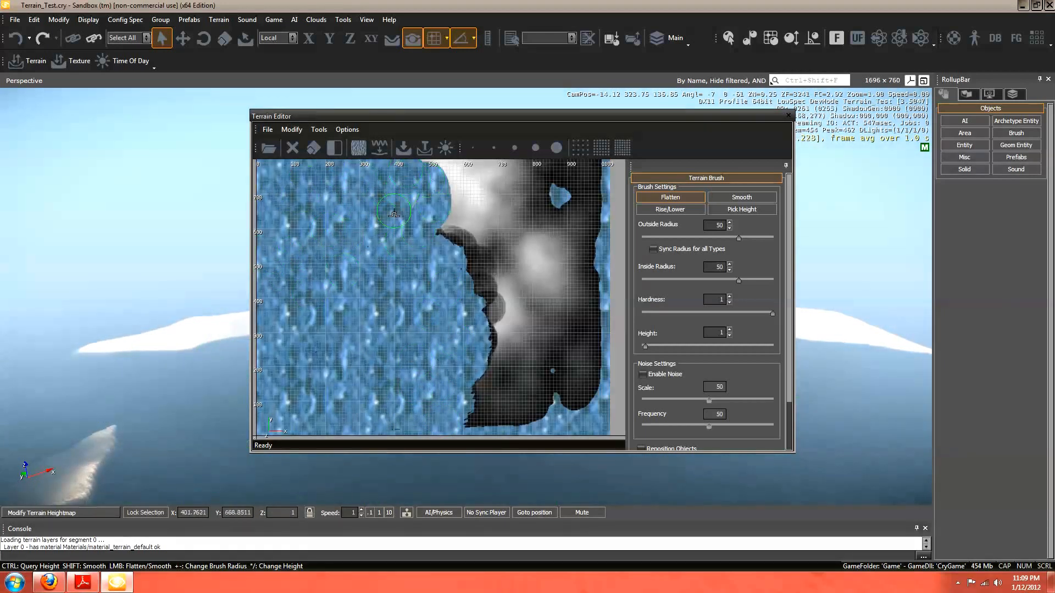
left_click_drag(435, 165, 458, 257)
mouse_move(457, 181)
left_mouse_down()
mouse_move(486, 259)
mouse_move(461, 357)
mouse_move(497, 407)
mouse_move(479, 419)
mouse_move(527, 387)
mouse_move(550, 286)
mouse_move(497, 190)
mouse_move(512, 309)
mouse_move(542, 322)
mouse_move(525, 419)
mouse_move(548, 319)
left_mouse_up()
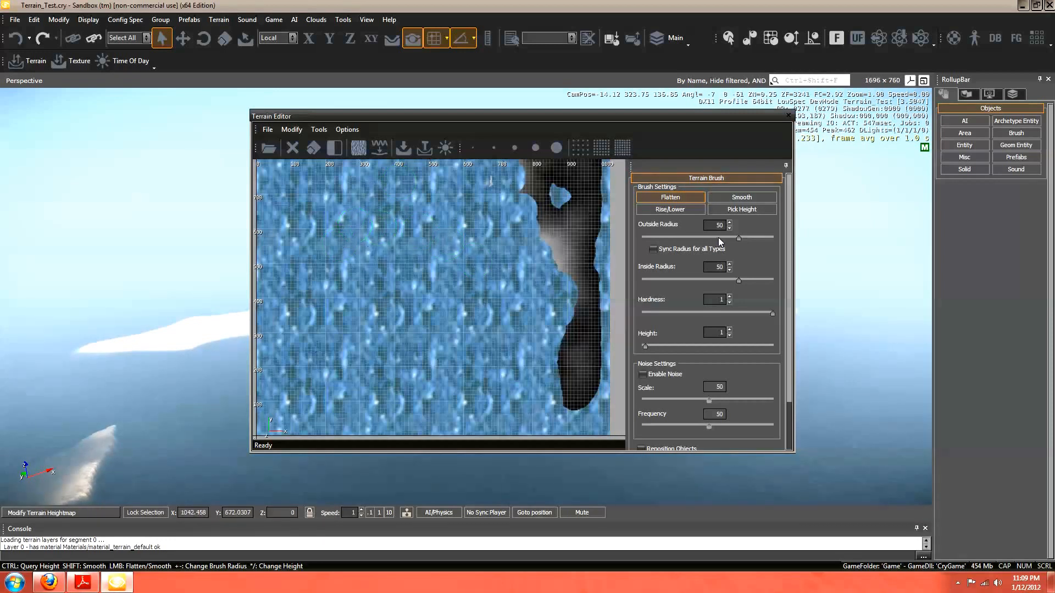
- Sync the brush radius for all types and set the outside and inside radii to 22.908
left_click_drag(729, 241, 731, 241)
left_click_drag(716, 281, 643, 285)
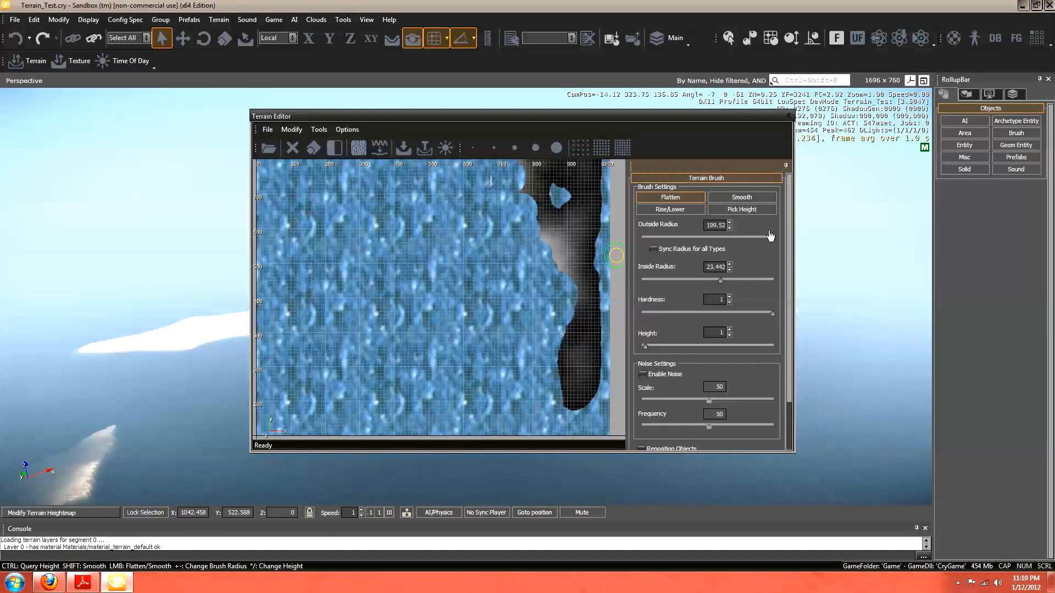
left_click_drag(769, 235, 723, 242)
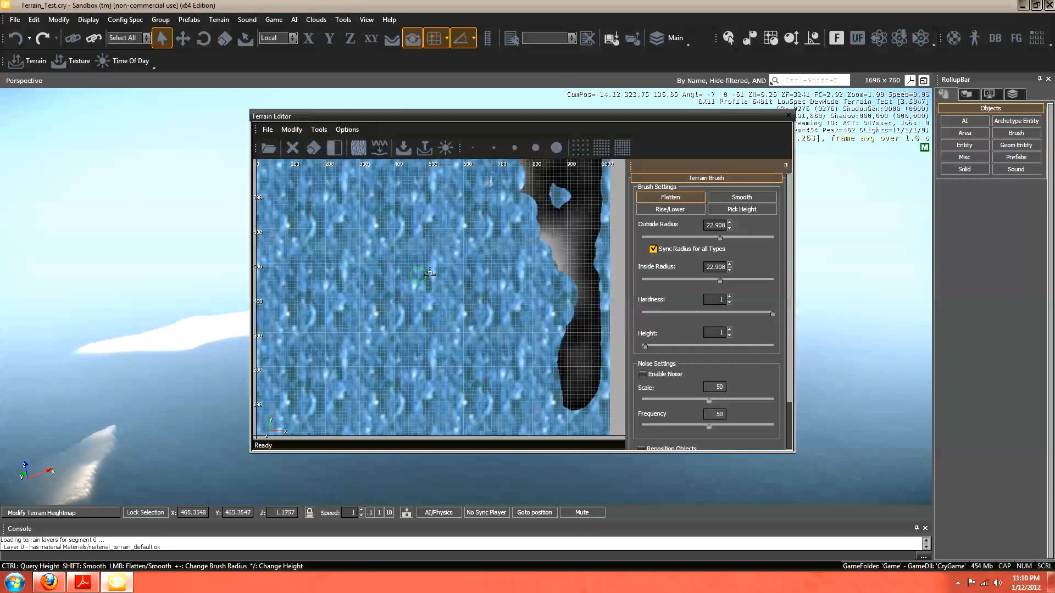
- Try the preset brush sizes for the Flatten brush and settle on outside and inside radii of 50
left_click(535, 148)
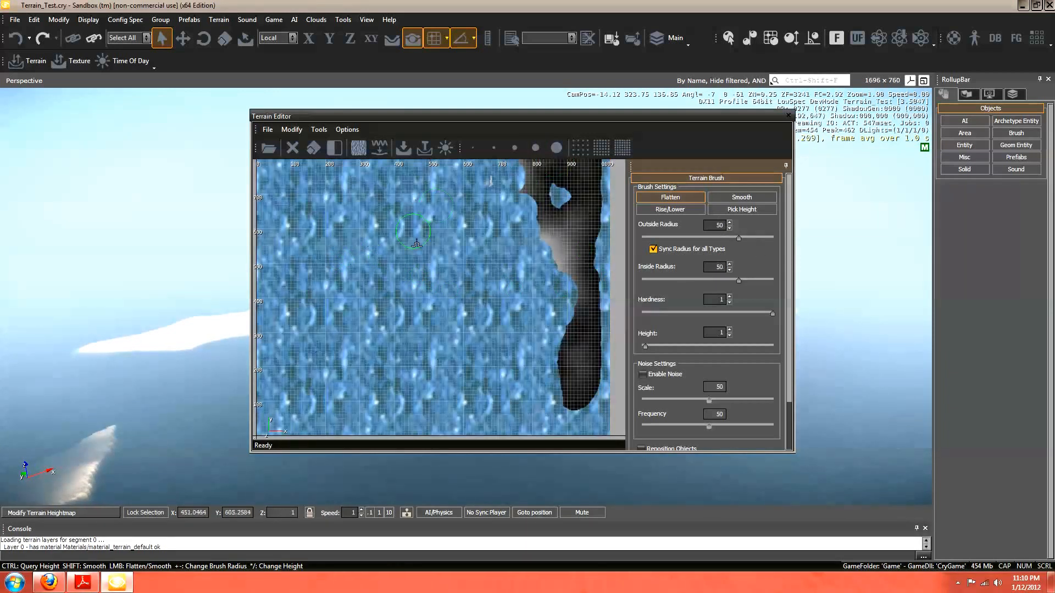
left_click(534, 148)
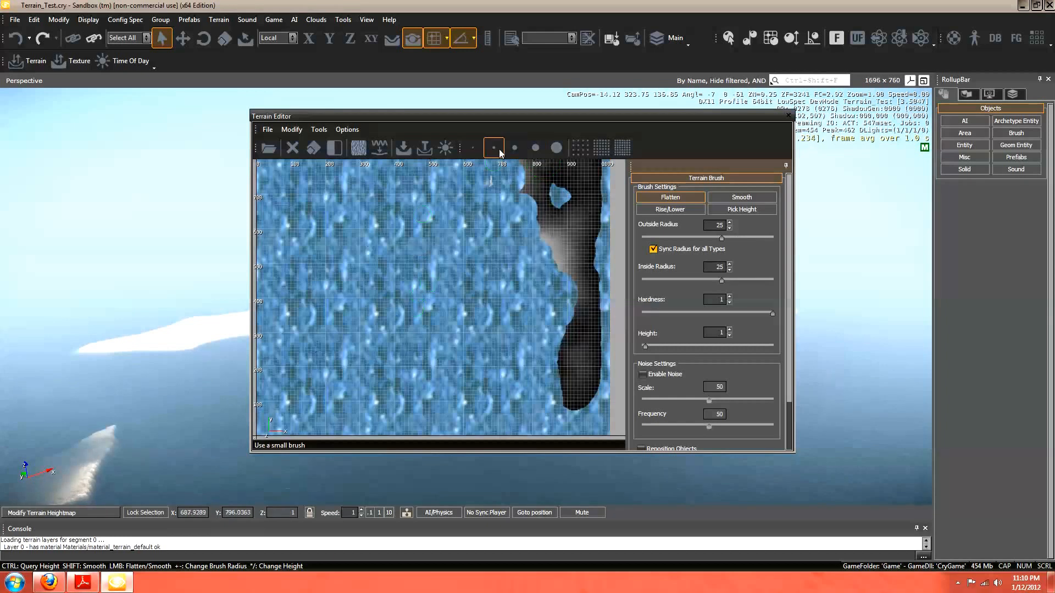
left_click(533, 147)
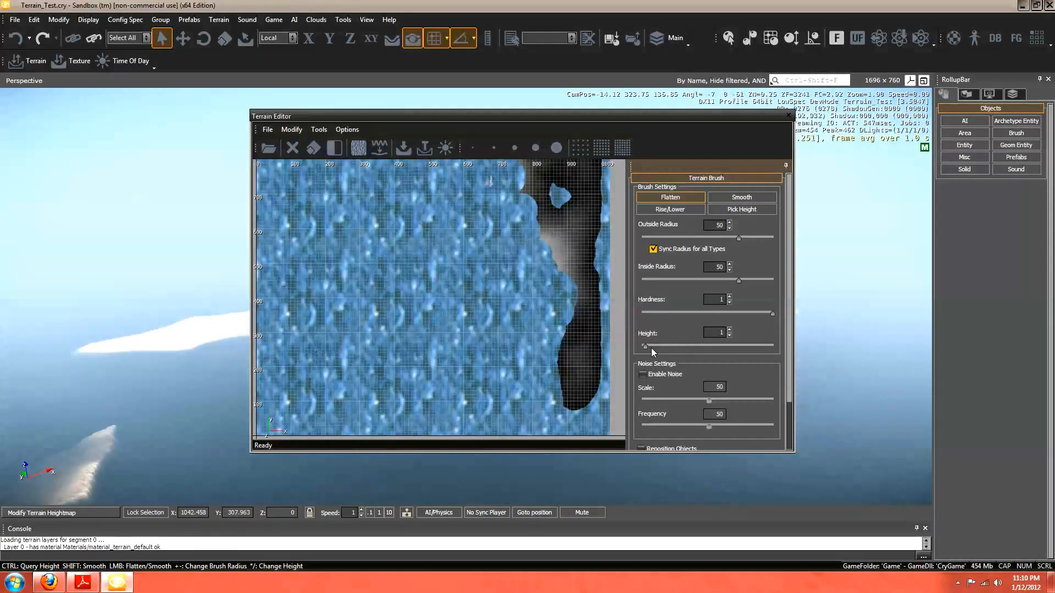
- Check the ocean level setting and close it without changing the water height
left_click(291, 130)
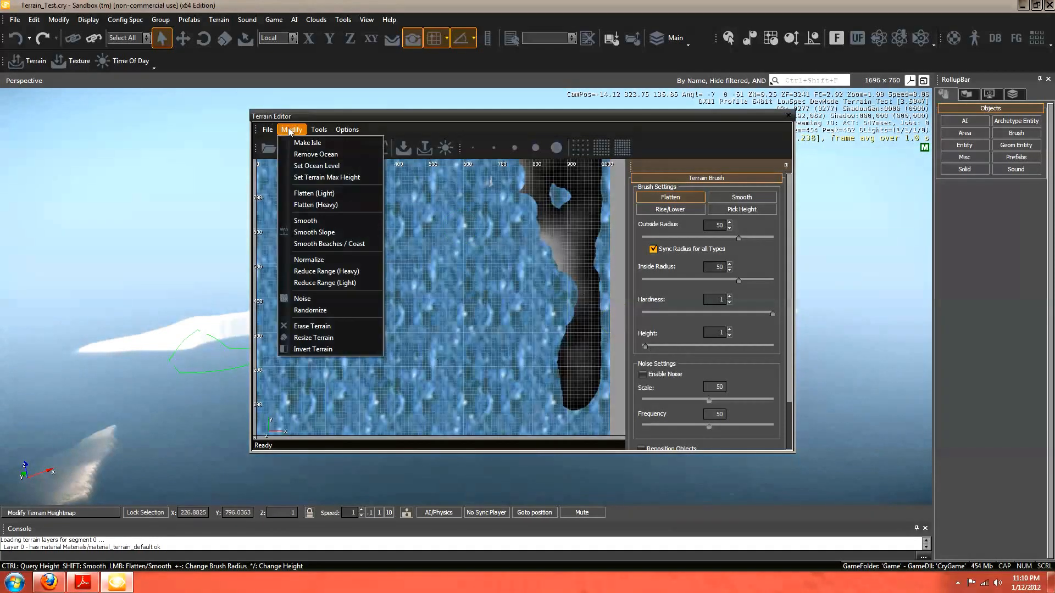
left_click(304, 166)
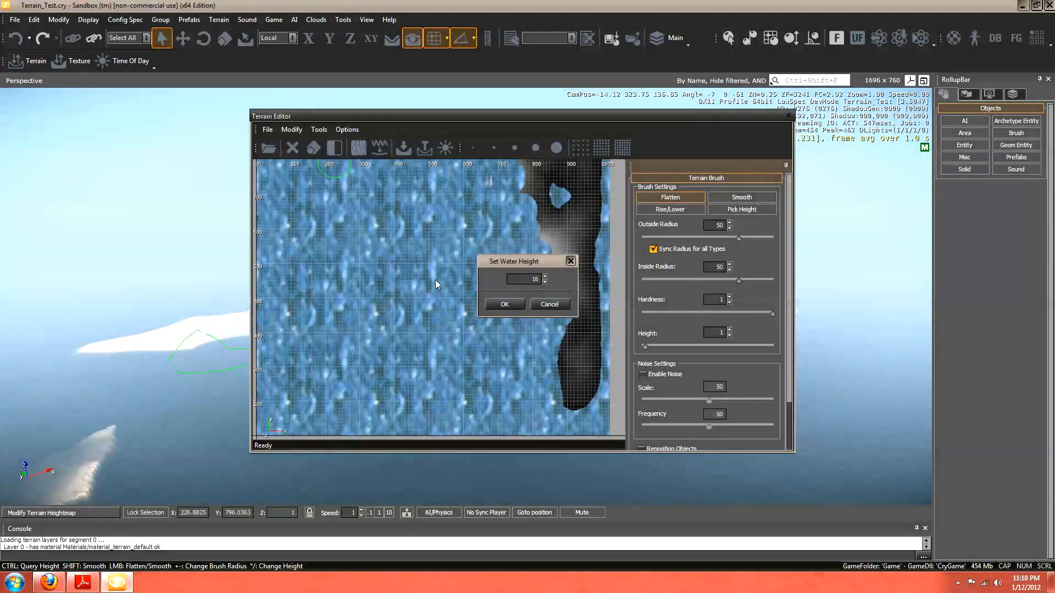
left_click(569, 261)
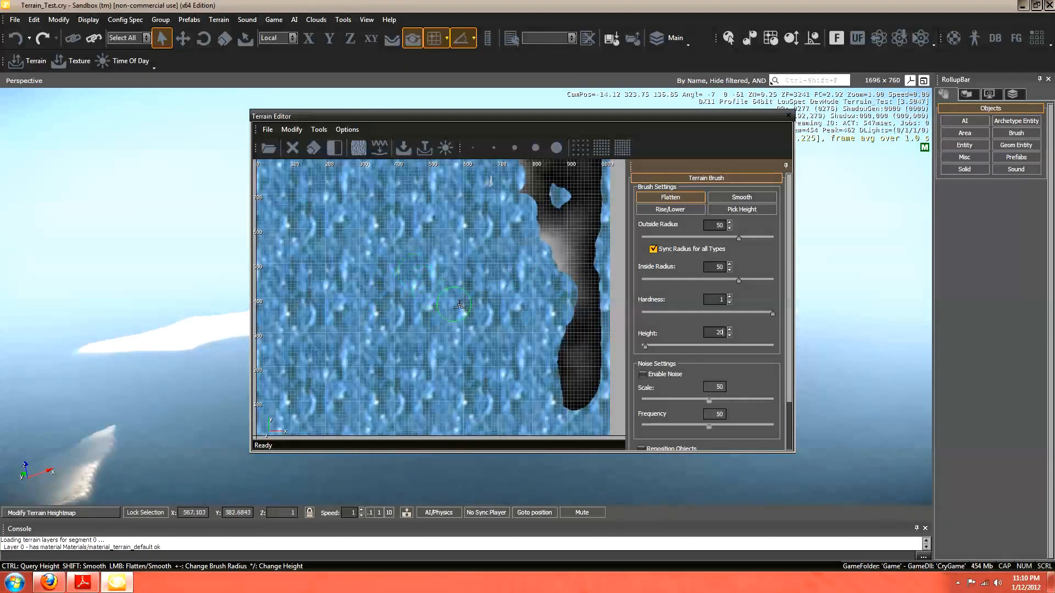
- Set the Flatten height to 20, then outline and fill a large island in the open water west of the remaining land strip
mouse_move(448, 336)
left_mouse_down()
mouse_move(434, 242)
mouse_move(411, 197)
mouse_move(335, 209)
mouse_move(314, 257)
mouse_move(340, 310)
mouse_move(332, 351)
mouse_move(399, 382)
mouse_move(445, 374)
mouse_move(461, 357)
mouse_move(439, 331)
left_mouse_up()
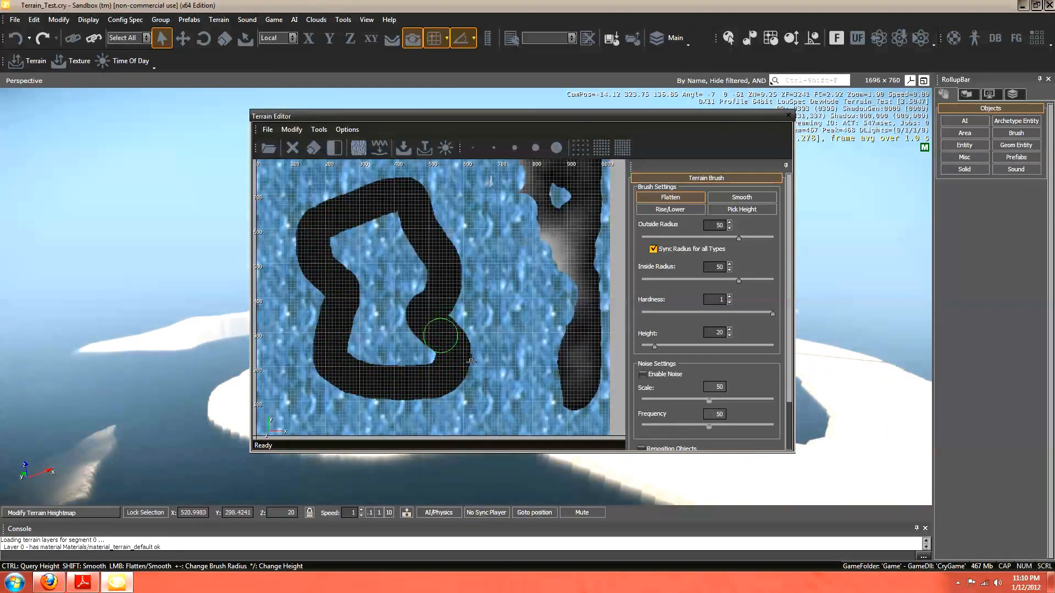
mouse_move(315, 233)
left_mouse_down()
mouse_move(349, 231)
mouse_move(369, 370)
mouse_move(419, 351)
mouse_move(379, 282)
mouse_move(376, 246)
mouse_move(394, 253)
mouse_move(401, 244)
mouse_move(391, 346)
mouse_move(384, 329)
mouse_move(400, 348)
mouse_move(450, 337)
left_mouse_up()
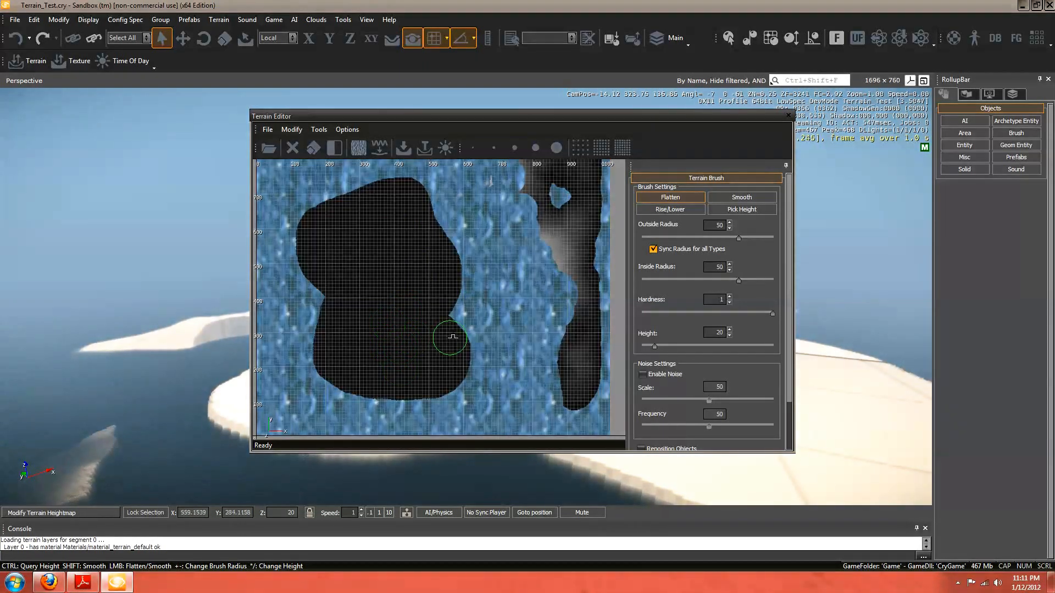
- Move the Terrain Editor aside and examine the new island's stepped edge up close in the perspective view
left_click_drag(764, 117, 655, 378)
key("w")
key("a")
right_click_drag(440, 249, 442, 250)
key("w")
key("w")
key("w")
key("w")
key("w")
key("w")
key("d")
key("w")
key("d")
key("w")
key("a")
key("a")
key("w")
key("s")
key("a")
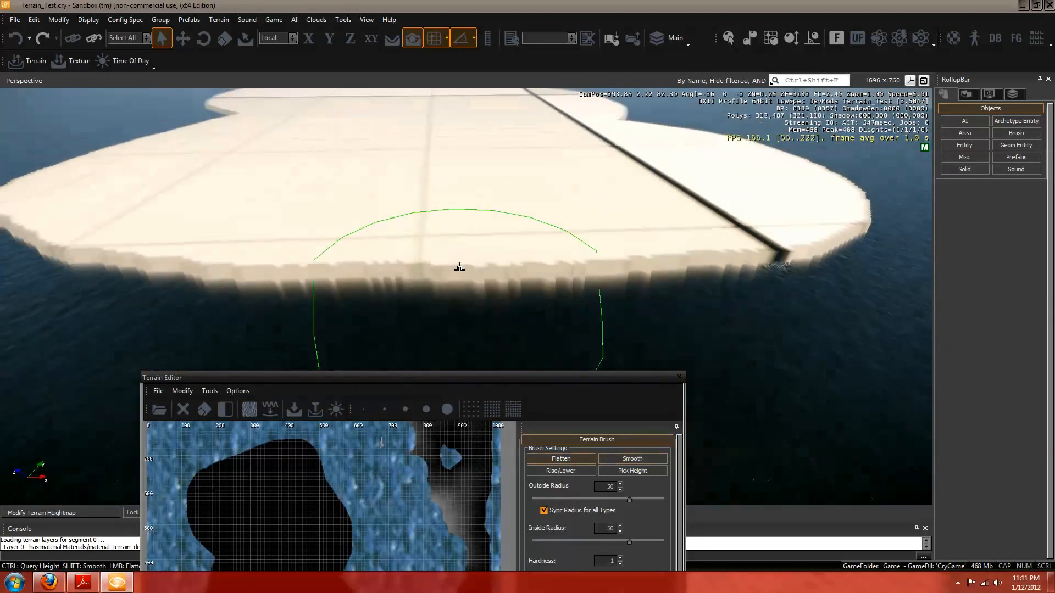
- Switch to the Smooth brush, set its outside radius to 6.6069, and smooth part of the island's cliff edge at hardness 0.2
left_click_drag(462, 386, 506, 140)
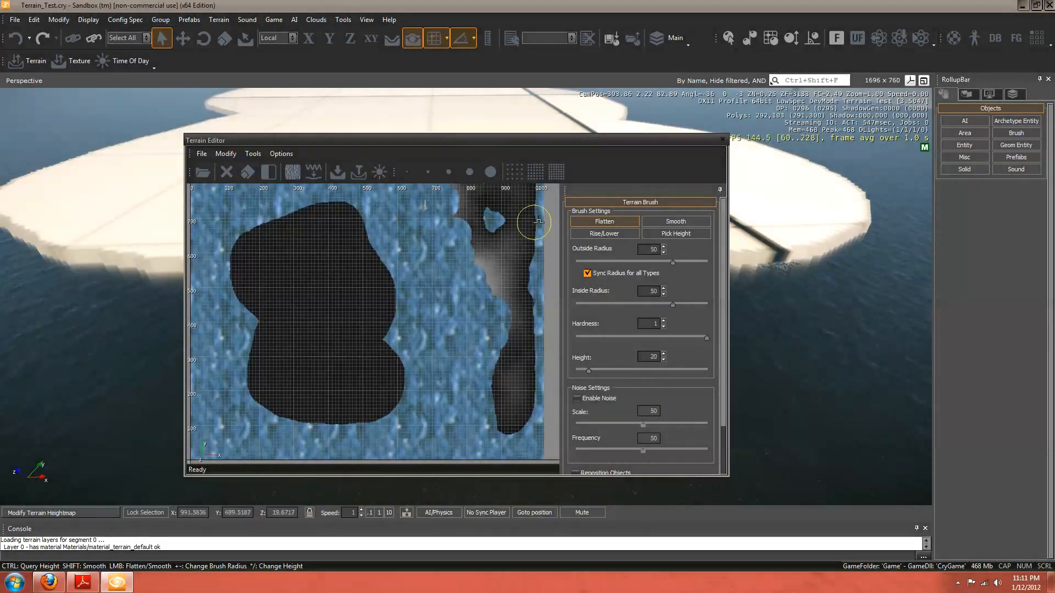
left_click(691, 232)
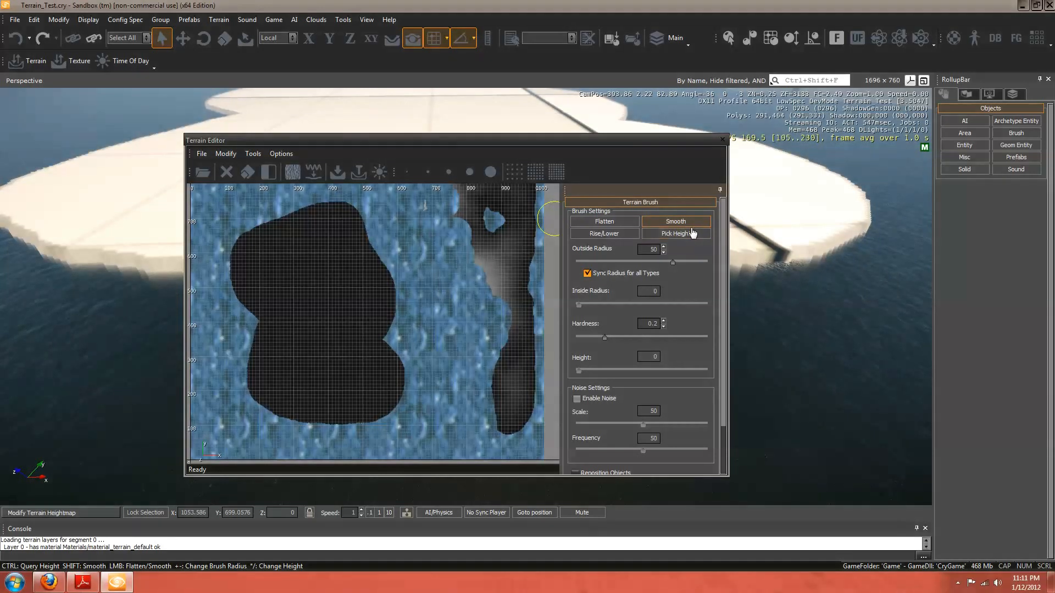
left_click_drag(658, 140, 418, 187)
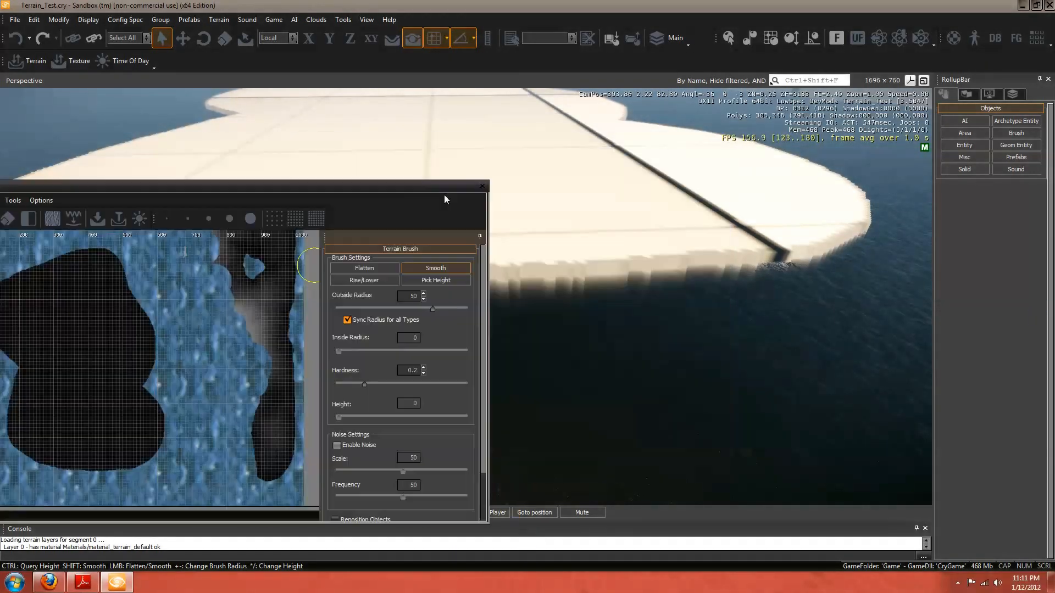
scroll(641, 326, "up", 3)
left_click_drag(433, 308, 364, 309)
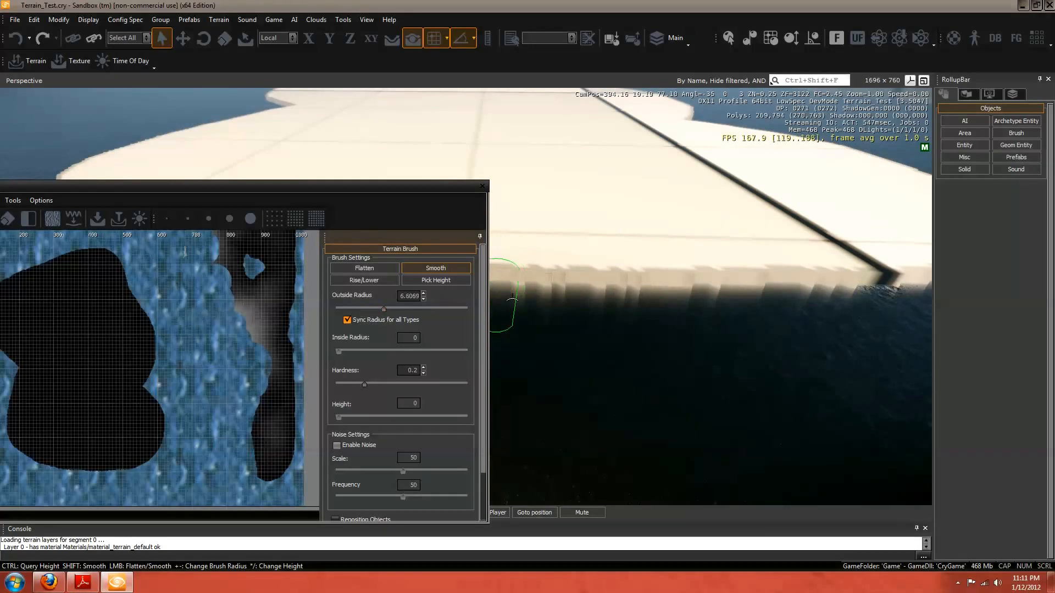
mouse_move(595, 267)
left_mouse_down()
mouse_move(716, 273)
mouse_move(542, 264)
mouse_move(537, 278)
mouse_move(612, 291)
left_mouse_up()
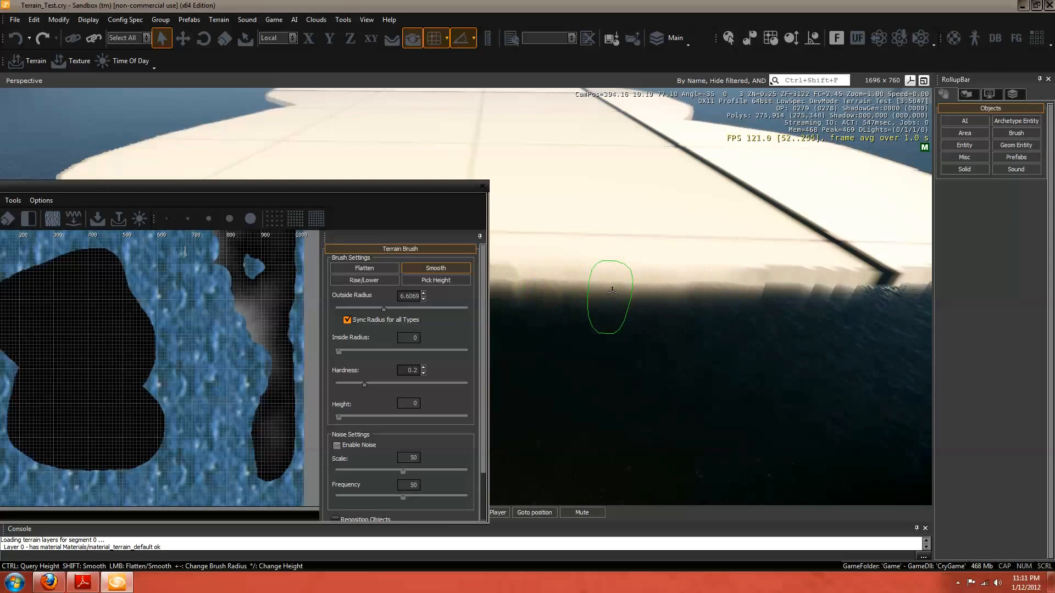
- Raise the Smooth brush hardness to 1 and smooth further along the island's jagged edge
scroll(612, 290, "up", 3)
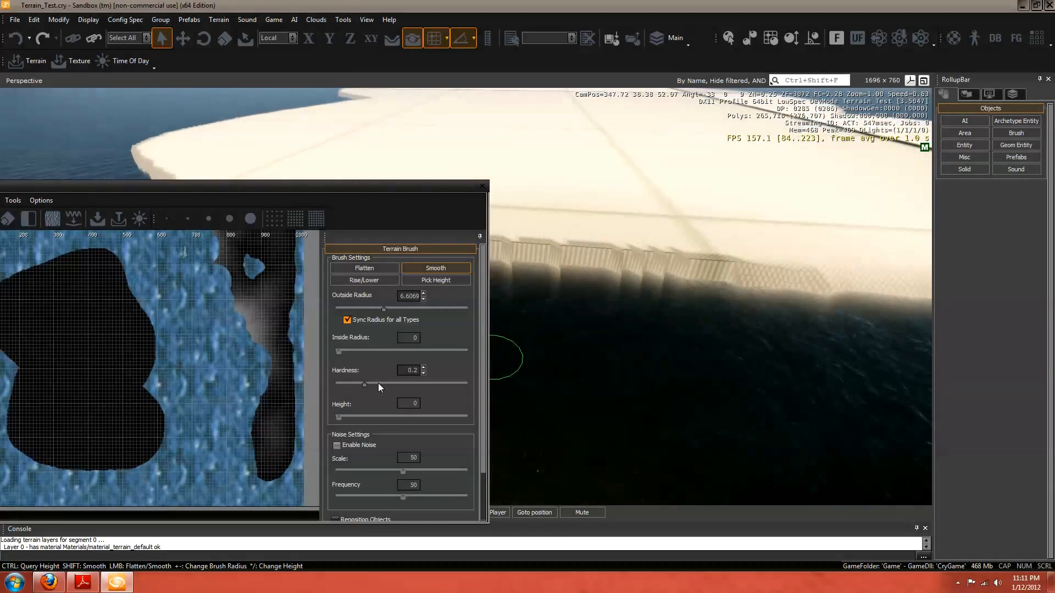
left_click_drag(378, 383, 466, 384)
mouse_move(708, 286)
left_mouse_down()
mouse_move(769, 296)
mouse_move(535, 266)
mouse_move(647, 262)
left_mouse_up()
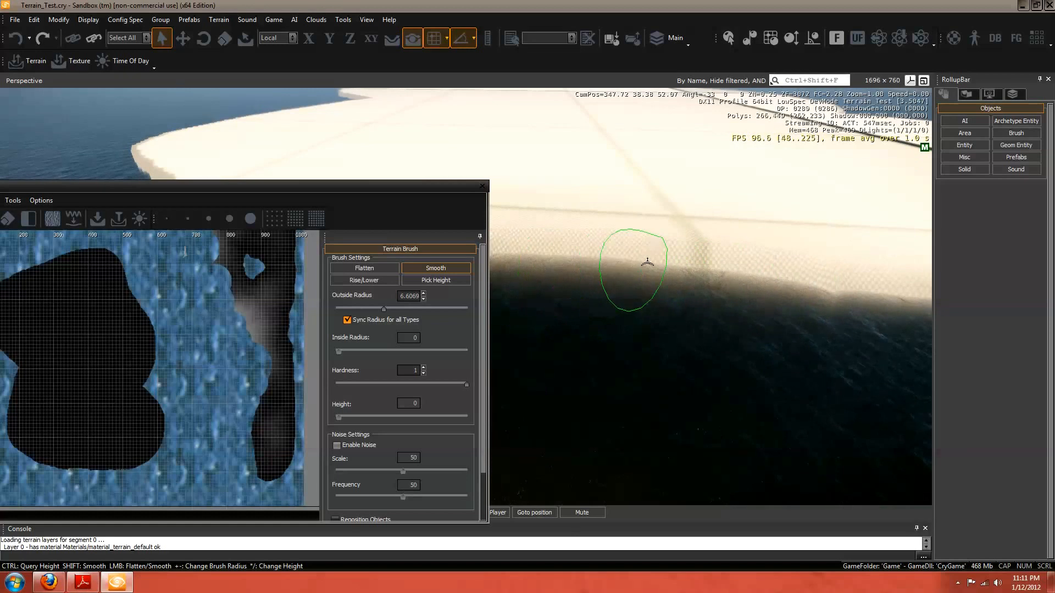
right_click_drag(876, 278, 582, 337)
mouse_move(582, 337)
middle_mouse_down()
mouse_move(541, 353)
mouse_move(545, 329)
mouse_move(606, 341)
mouse_move(764, 318)
middle_mouse_up()
key("d")
right_click_drag(725, 364, 802, 360)
- Lower the Smooth brush hardness to 0.28 and smooth another stretch of the island's shoreline
left_click(374, 383)
right_click_drag(570, 409, 641, 363)
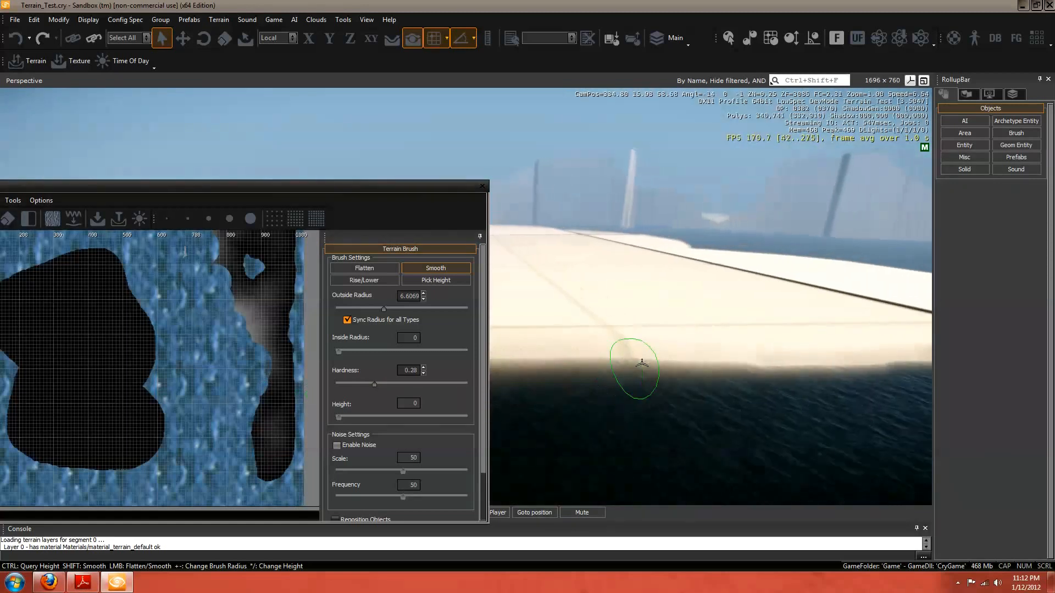
mouse_move(862, 358)
right_mouse_down()
mouse_move(744, 400)
mouse_move(748, 390)
mouse_move(751, 400)
right_mouse_up()
left_click_drag(751, 399, 681, 394)
mouse_move(873, 440)
right_mouse_down()
mouse_move(538, 384)
mouse_move(641, 370)
right_mouse_up()
- Apply Make Isle to the whole heightmap, accepting that the operation cannot be undone
left_click_drag(61, 191, 334, 133)
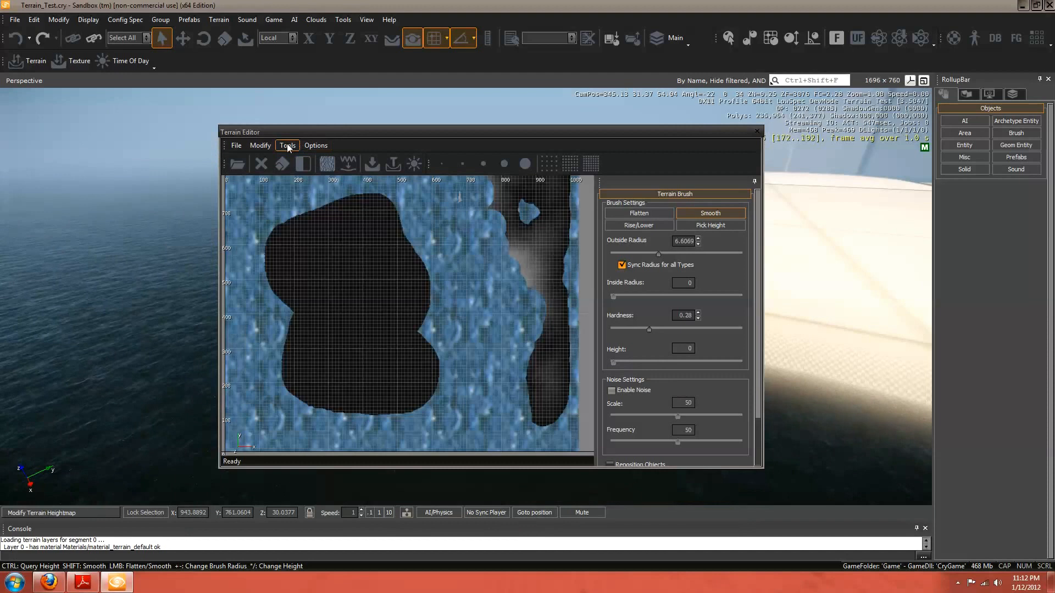
left_click(261, 145)
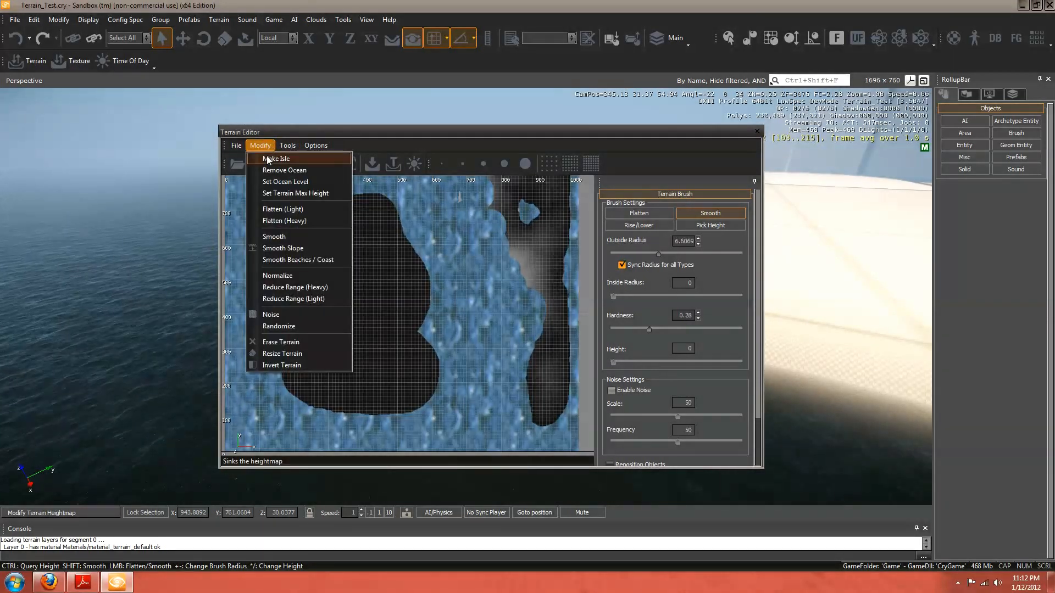
left_click(266, 157)
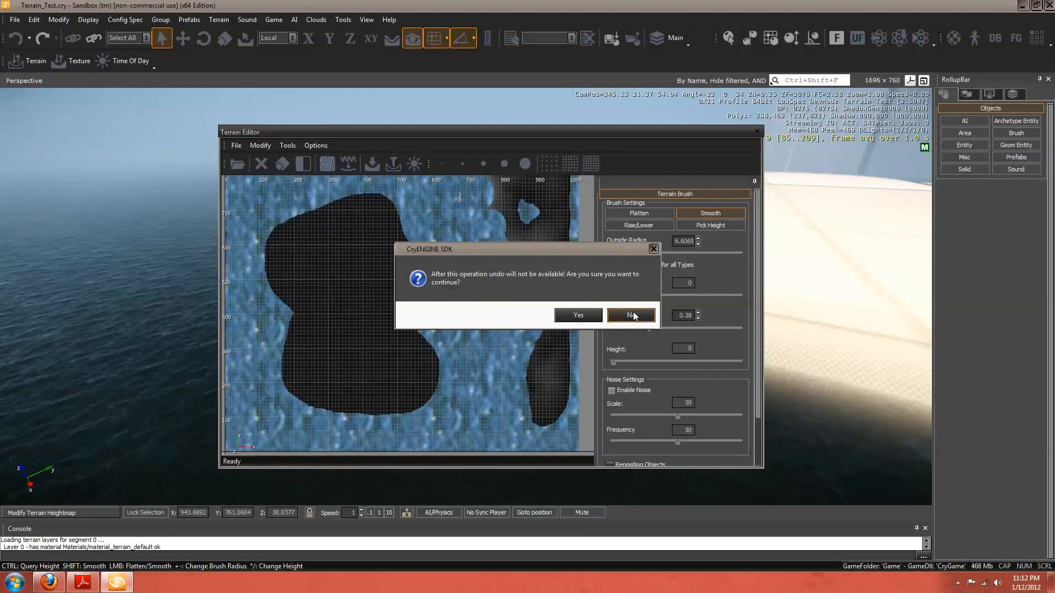
left_click(578, 315)
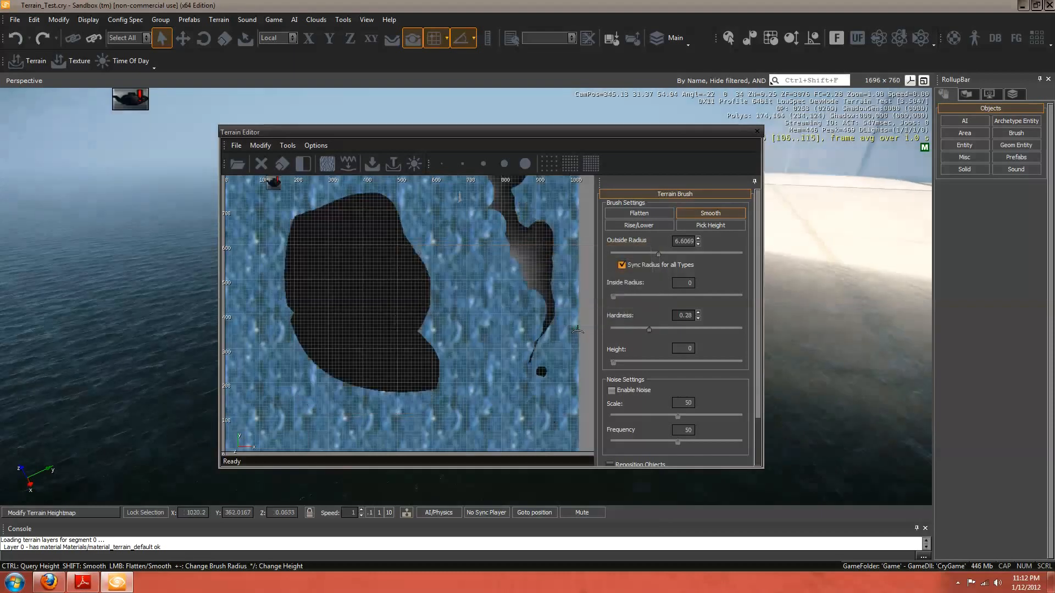
- Close the Terrain Editor and bring up the Modify Terrain brush settings alongside the perspective view
left_click(755, 127)
right_click_drag(497, 319, 524, 328)
key("w")
left_click(966, 95)
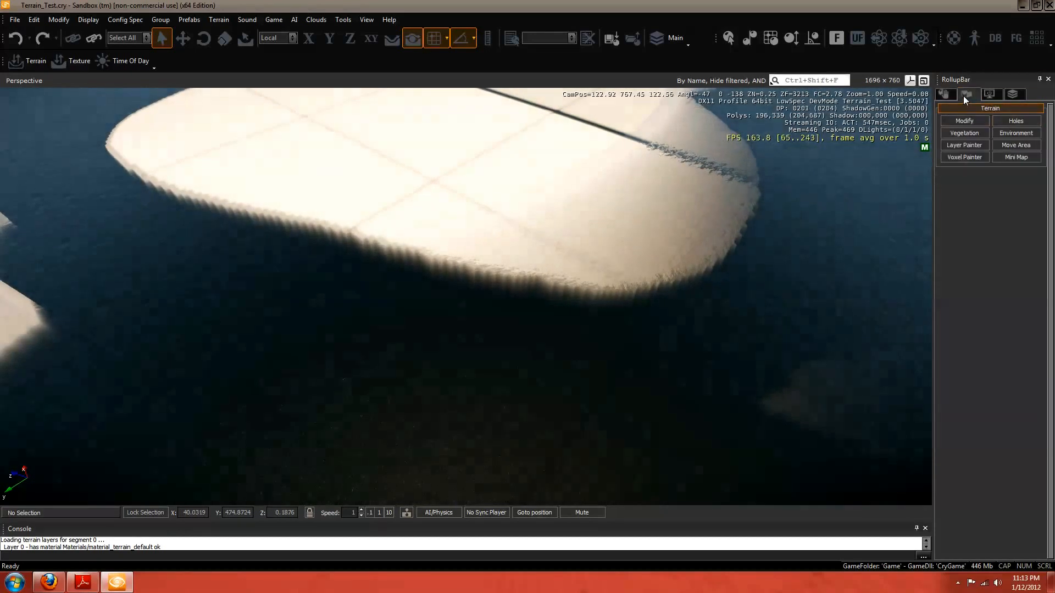
left_click(944, 93)
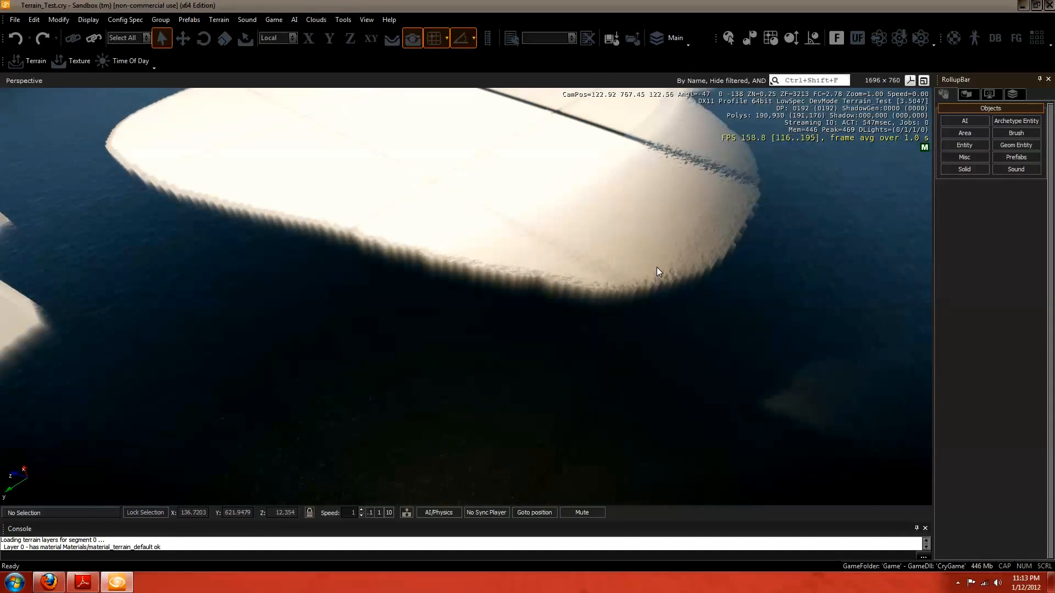
left_click(964, 95)
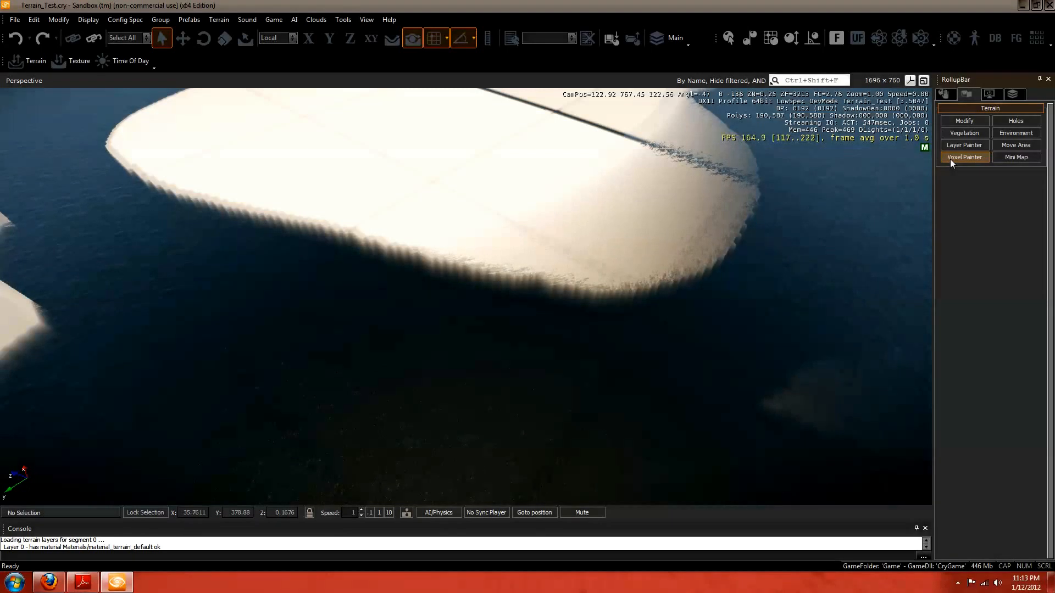
left_click(972, 121)
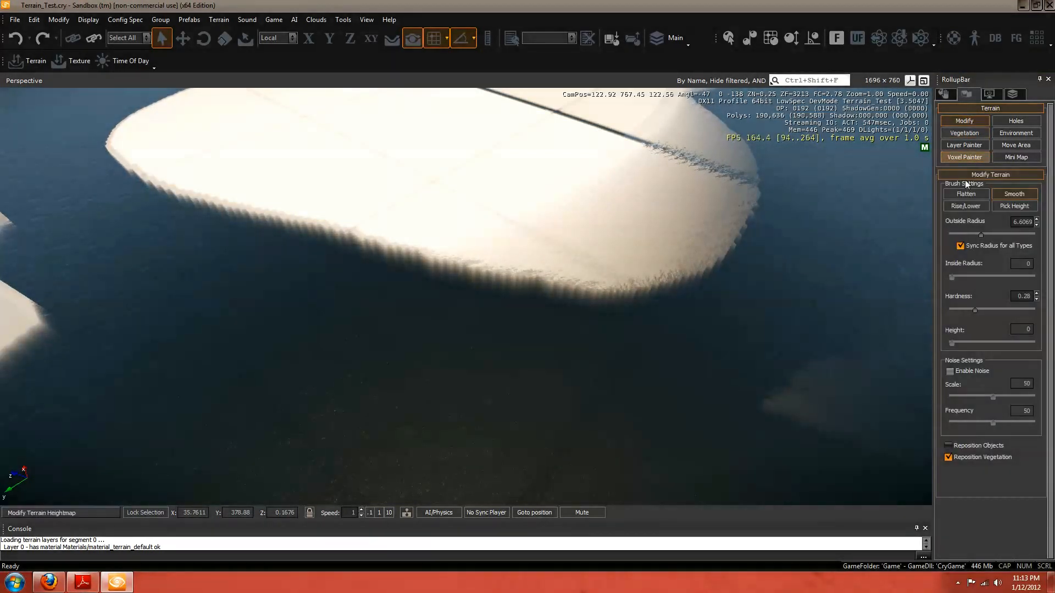
- Smooth the island's rough shoreline directly in the perspective view with the Smooth brush at radius 6.6069 and hardness 0.28
key("a")
key("w")
right_click_drag(636, 310, 635, 308)
key("w")
key("d")
mouse_move(632, 287)
left_mouse_down()
mouse_move(667, 315)
mouse_move(518, 276)
mouse_move(432, 228)
mouse_move(715, 248)
left_mouse_up()
key("a")
key("w")
key("a")
right_click_drag(598, 249, 598, 252)
mouse_move(598, 252)
left_mouse_down()
mouse_move(465, 242)
mouse_move(555, 235)
mouse_move(348, 236)
mouse_move(299, 250)
mouse_move(453, 342)
left_mouse_up()
right_click_drag(454, 341, 513, 348)
key("shift+w")
key("w")
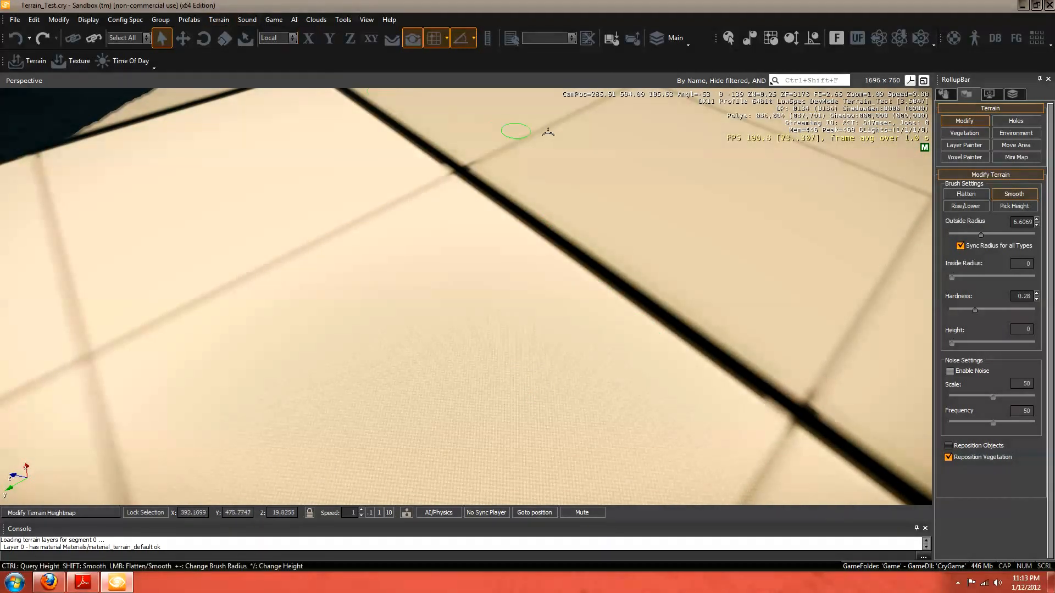
- Reopen the Terrain Editor and set the Rise/Lower brush to an outside radius of 37.153 and hardness of 0.31
left_click(221, 24)
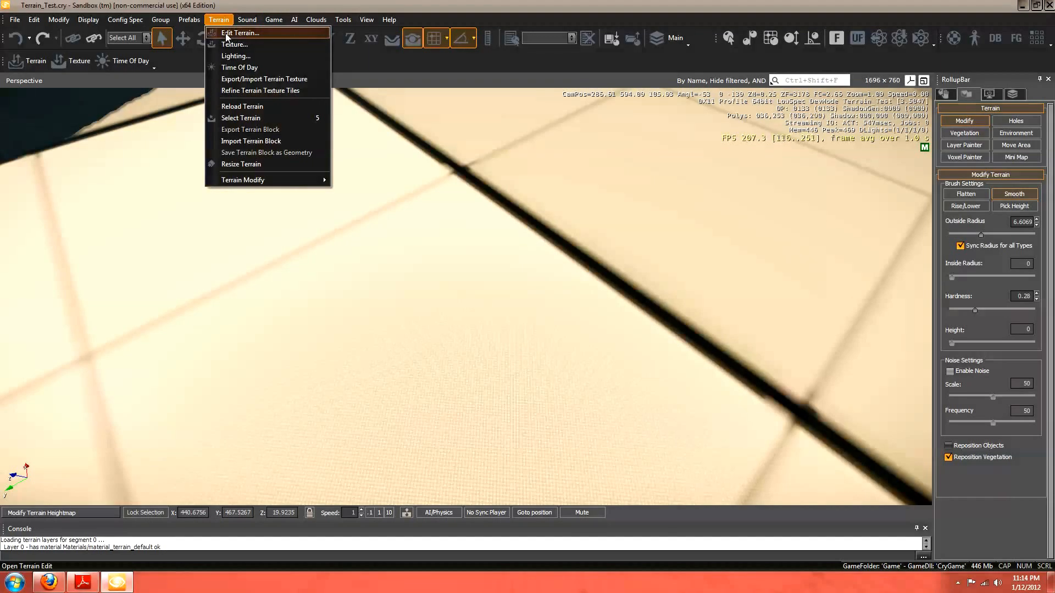
left_click(226, 33)
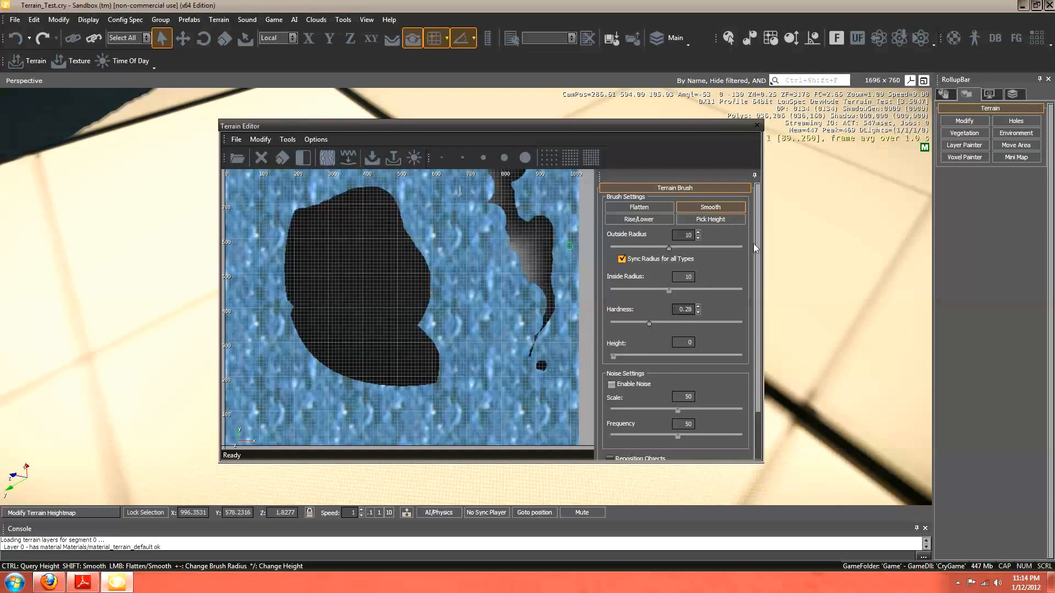
left_click_drag(757, 238, 757, 245)
left_click(639, 210)
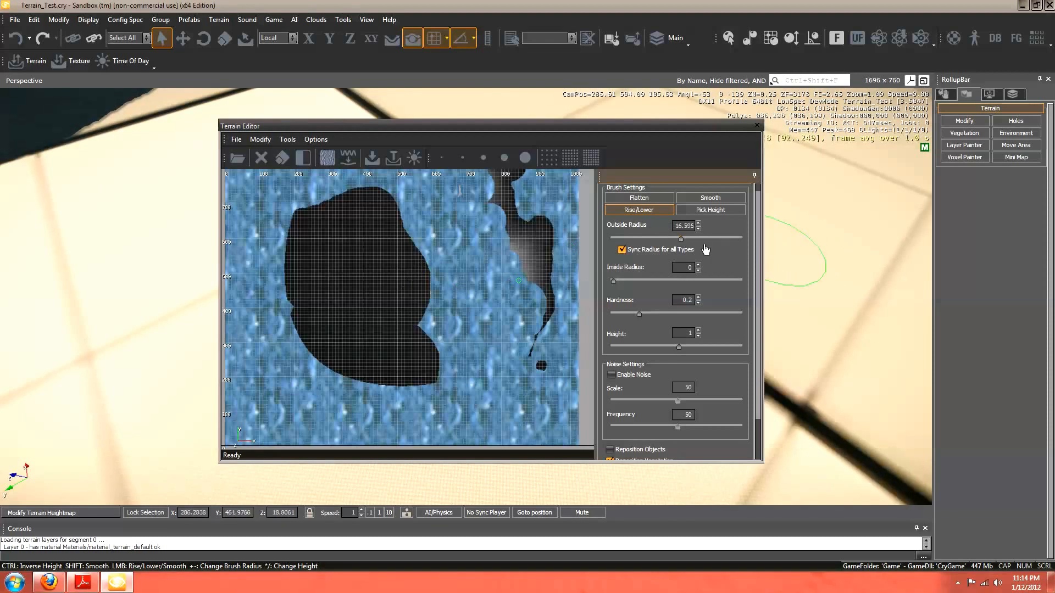
key("plus")
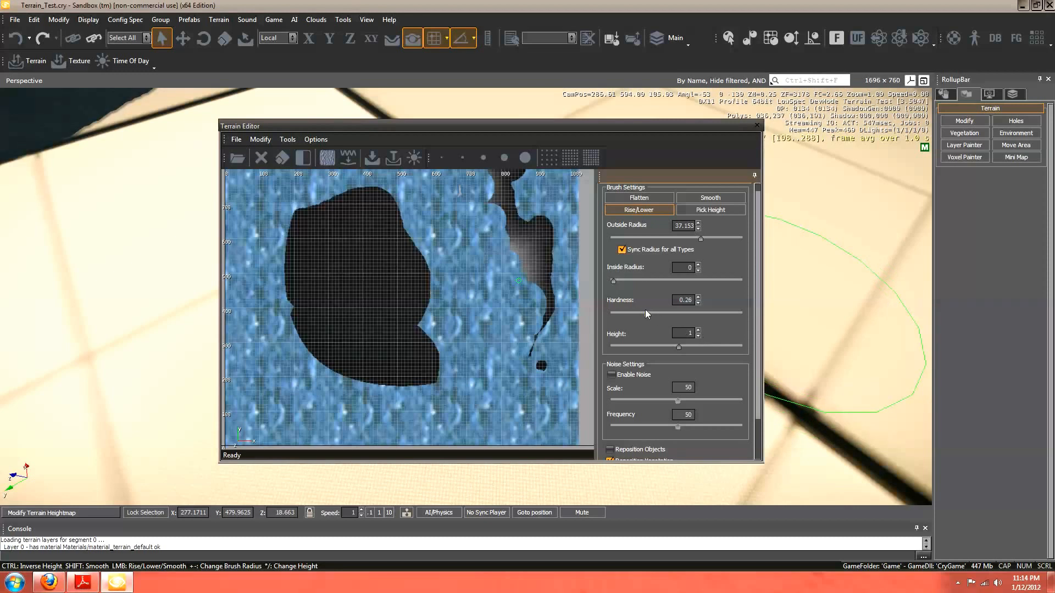
left_click_drag(644, 311, 653, 314)
- Enable noise for the Rise/Lower brush and increase its outside radius to 66.069 and hardness to 0.4
scroll(756, 263, "down", 3)
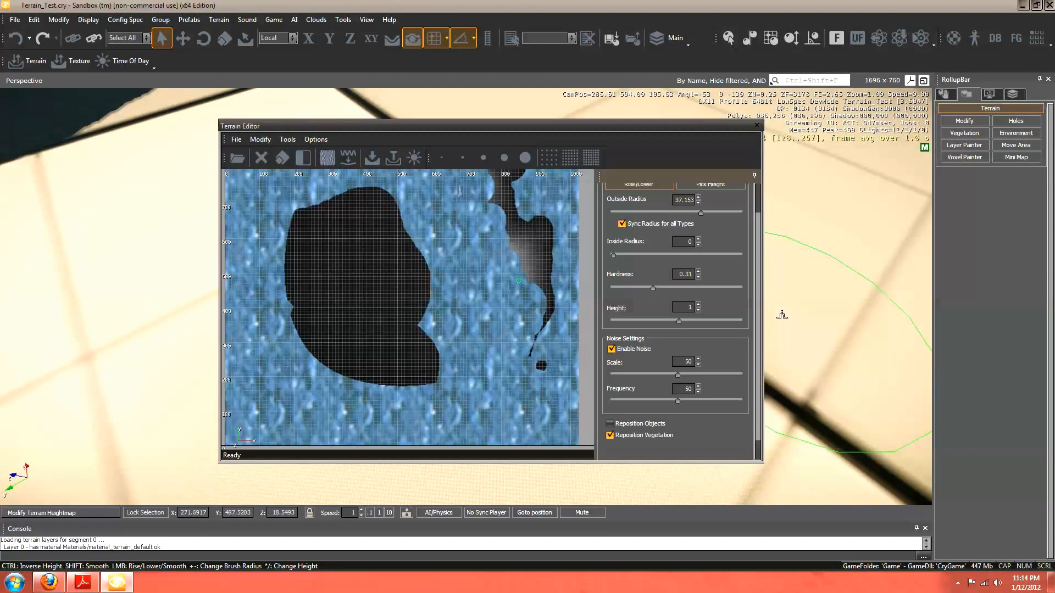
scroll(800, 315, "down", 3)
right_click_drag(800, 315, 802, 317)
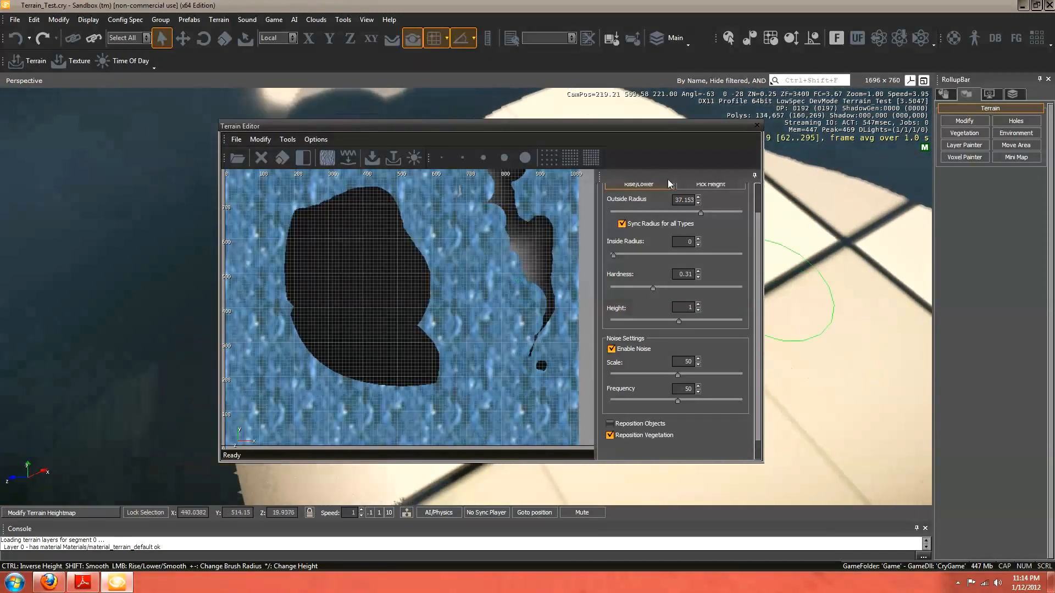
left_click_drag(701, 212, 715, 212)
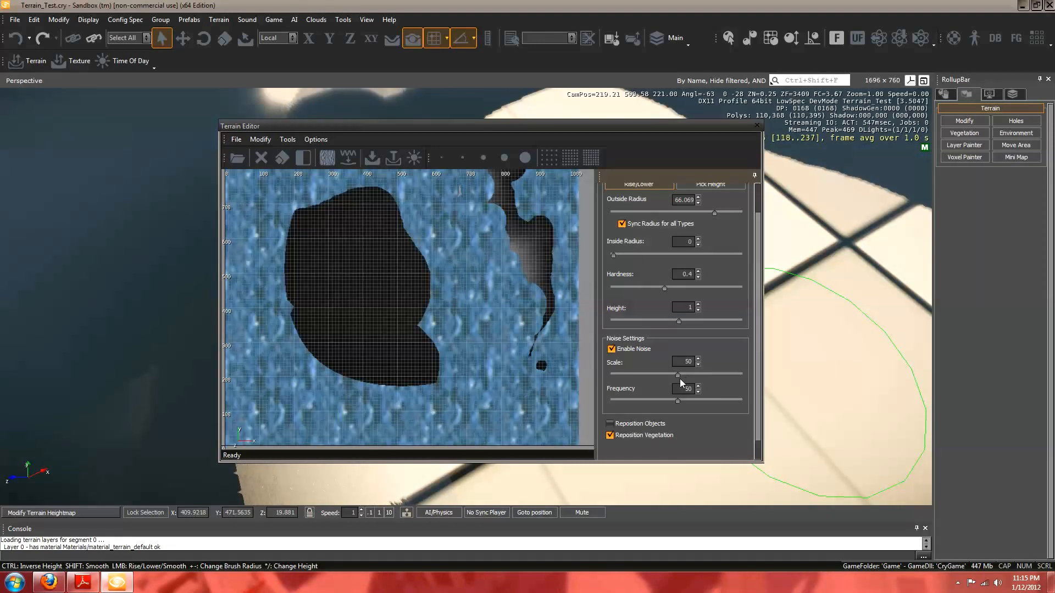
- Clear the Terrain Editor out of the view and raise a jagged mountain on the island with the noisy Rise/Lower brush
mouse_move(675, 125)
left_mouse_down()
mouse_move(464, 228)
mouse_move(352, 345)
mouse_move(360, 418)
left_mouse_up()
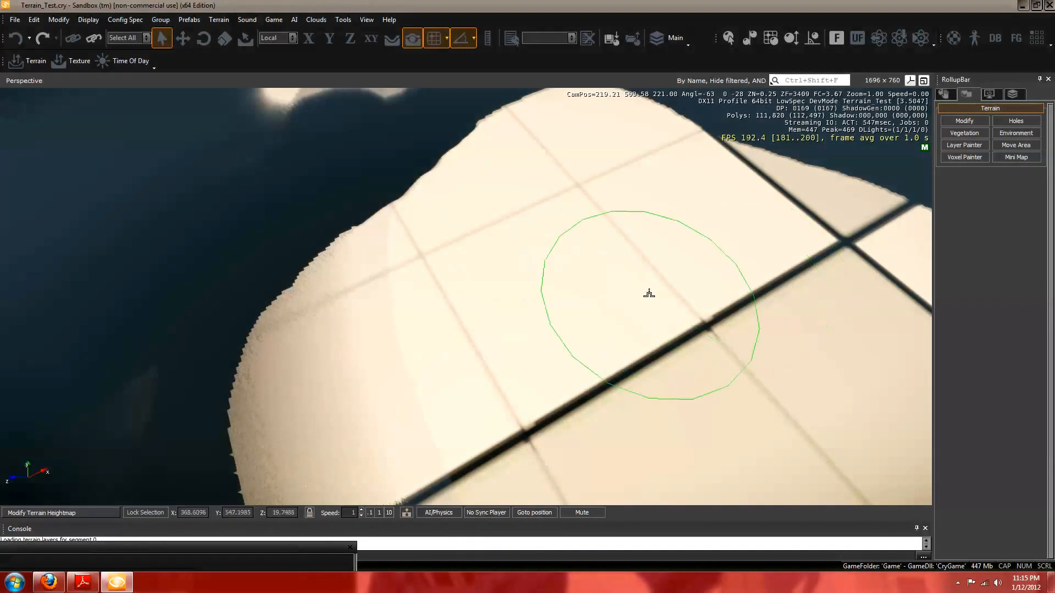
mouse_move(634, 308)
right_mouse_down()
mouse_move(718, 318)
mouse_move(680, 332)
right_mouse_up()
left_click_drag(680, 332, 698, 290)
key("w")
mouse_move(698, 290)
right_mouse_down()
mouse_move(744, 360)
mouse_move(678, 355)
right_mouse_up()
key("s")
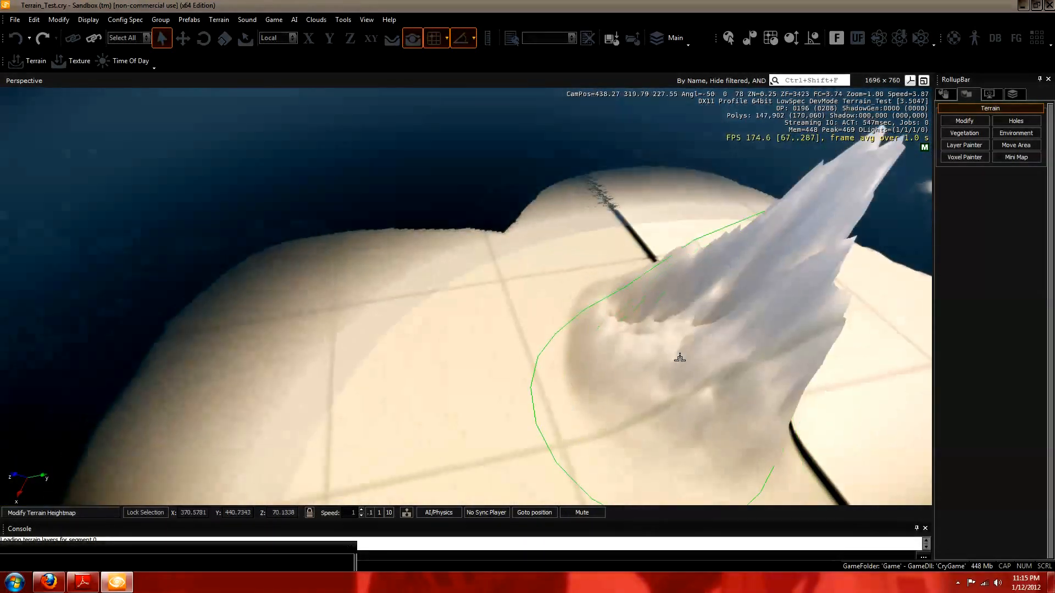
- Extend the jagged mountain outward by raising more peaks around its foot with the noisy Rise/Lower brush
left_click(686, 352)
mouse_move(686, 353)
left_mouse_down()
mouse_move(601, 279)
mouse_move(678, 302)
mouse_move(612, 280)
left_mouse_up()
right_click_drag(612, 281, 586, 315)
key("w")
key("s")
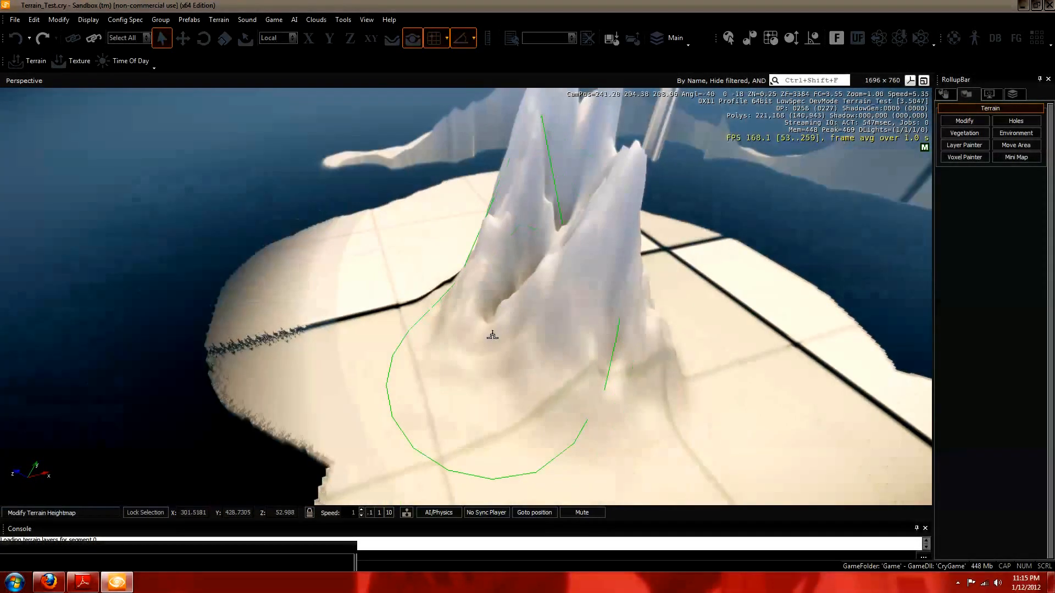
mouse_move(458, 312)
left_mouse_down()
mouse_move(485, 302)
mouse_move(521, 202)
mouse_move(546, 194)
left_mouse_up()
- Raise additional rugged ridges along the far side of the mountain's base, where the dark grid line crosses it
right_click_drag(632, 286, 560, 290)
key("d")
key("w")
key("d")
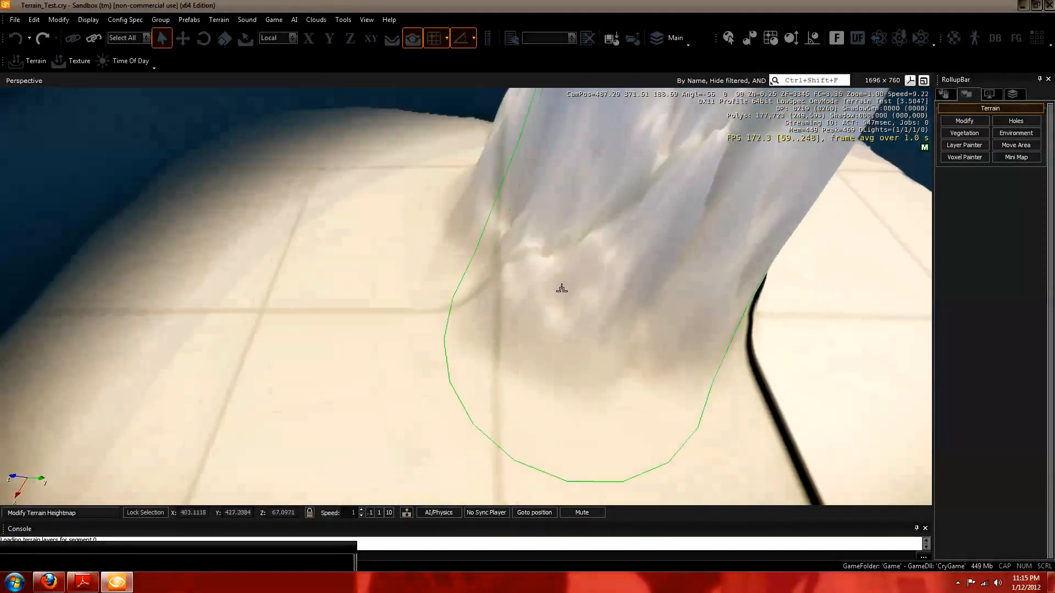
key("w")
right_click_drag(734, 348, 747, 368)
key("d")
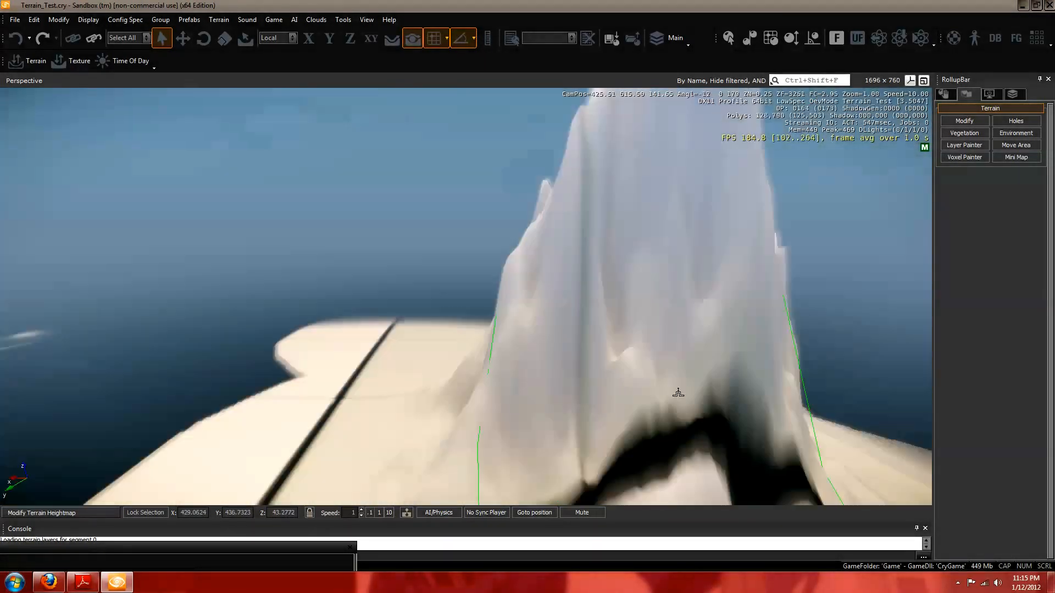
right_click_drag(678, 393, 680, 390)
key("s")
key("d")
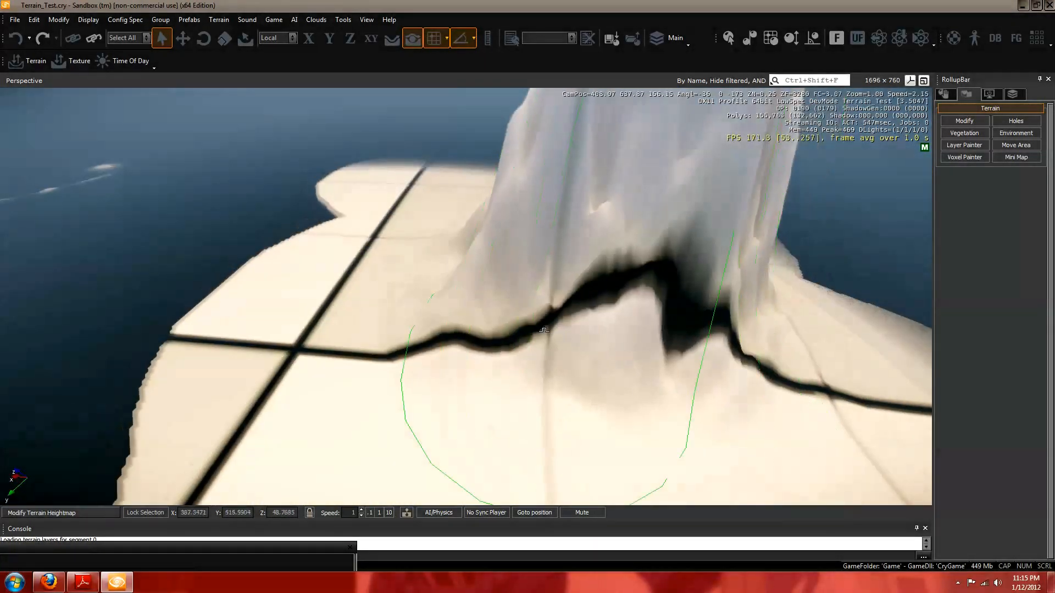
left_click_drag(725, 386, 791, 386)
right_click_drag(791, 386, 803, 381, "shift")
key("shift+d")
mouse_move(803, 382)
left_mouse_down()
mouse_move(557, 385)
mouse_move(770, 414)
left_mouse_up()
- Examine the mountain's ridges and slopes from close to the ground and from above the island
right_click_drag(770, 414, 765, 415)
key("d")
key("w")
key("w")
key("w")
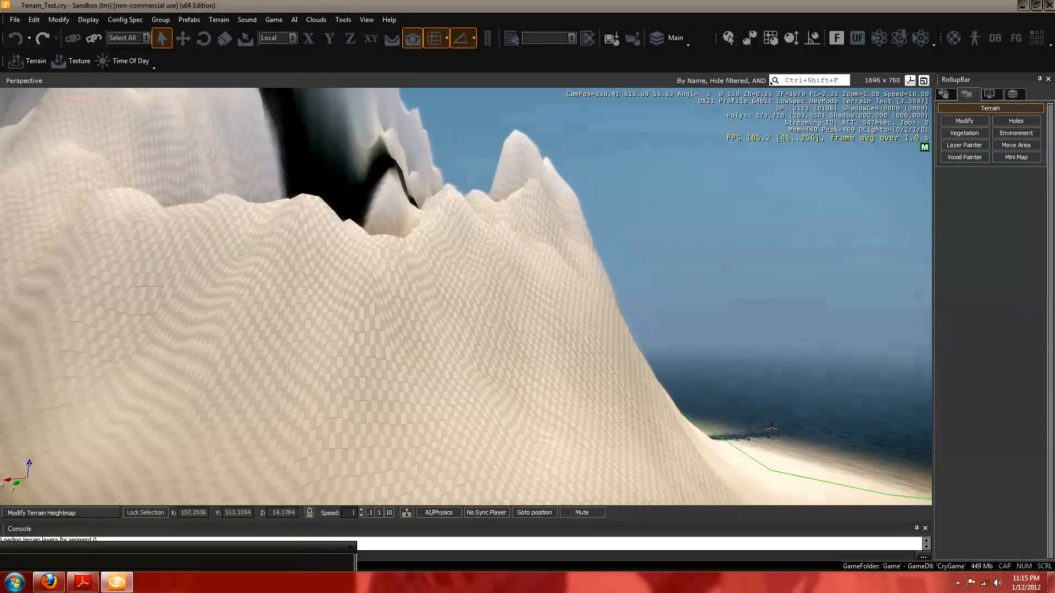
key("w")
right_click_drag(666, 388, 666, 388)
key("w")
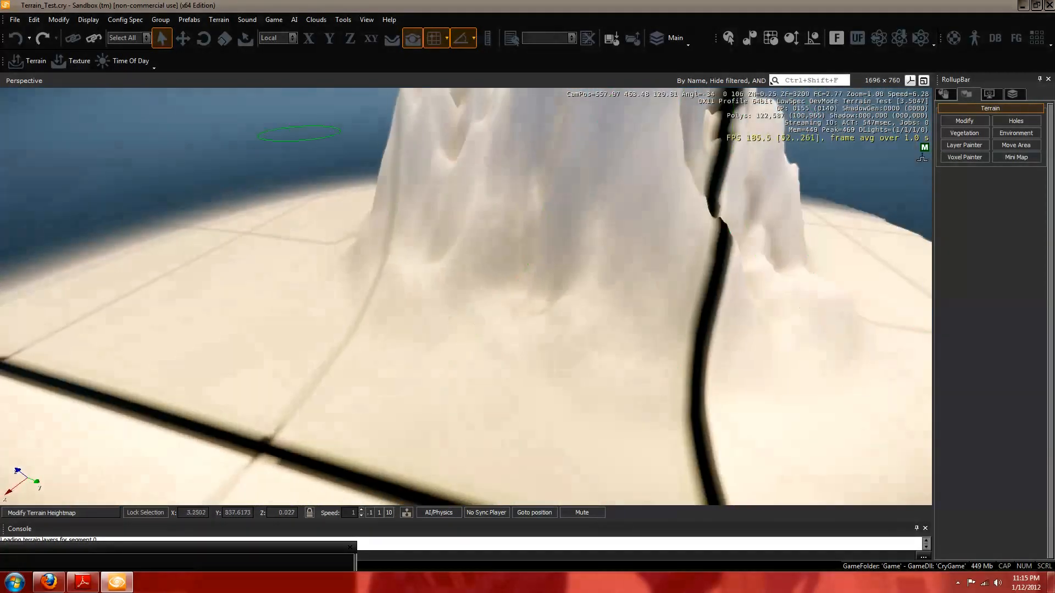
- Switch terrain modification to the Smooth brush at outside radius 66.069 and hardness 0.28, and soften the mountain's rough slopes
left_click(965, 122)
left_click(1015, 195)
right_click_drag(495, 225, 422, 174)
key("w")
key("w")
key("w")
left_click_drag(380, 206, 412, 288)
- Examine the smoothed mountain from around the island, including its base and the ridge of lower peaks
right_click_drag(412, 287, 412, 287)
key("a")
key("s")
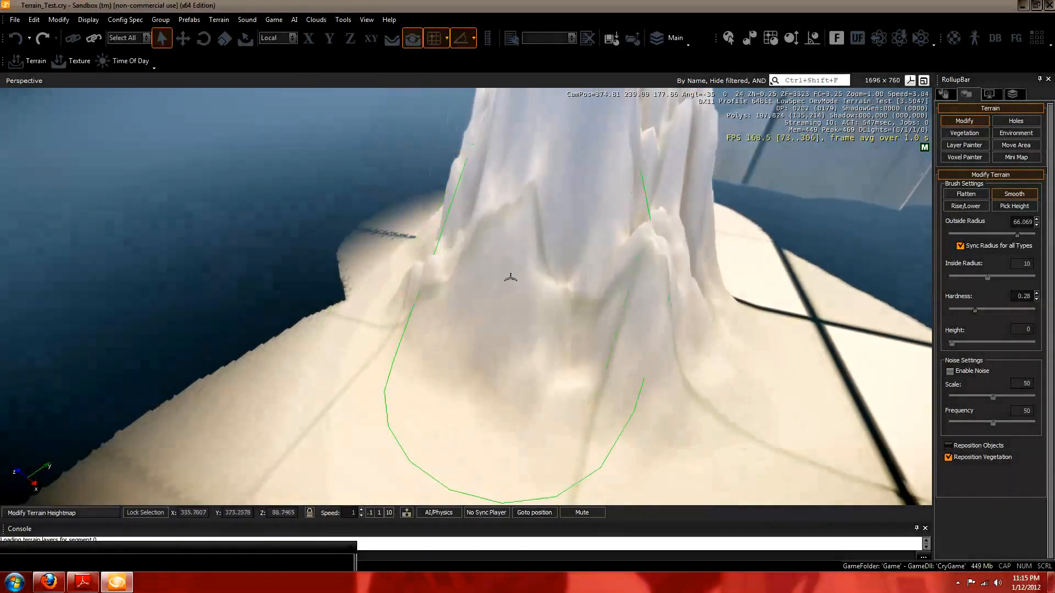
key("w")
key("d")
right_click_drag(565, 290, 566, 290)
key("w")
key("d")
key("w")
key("d")
key("s")
key("a")
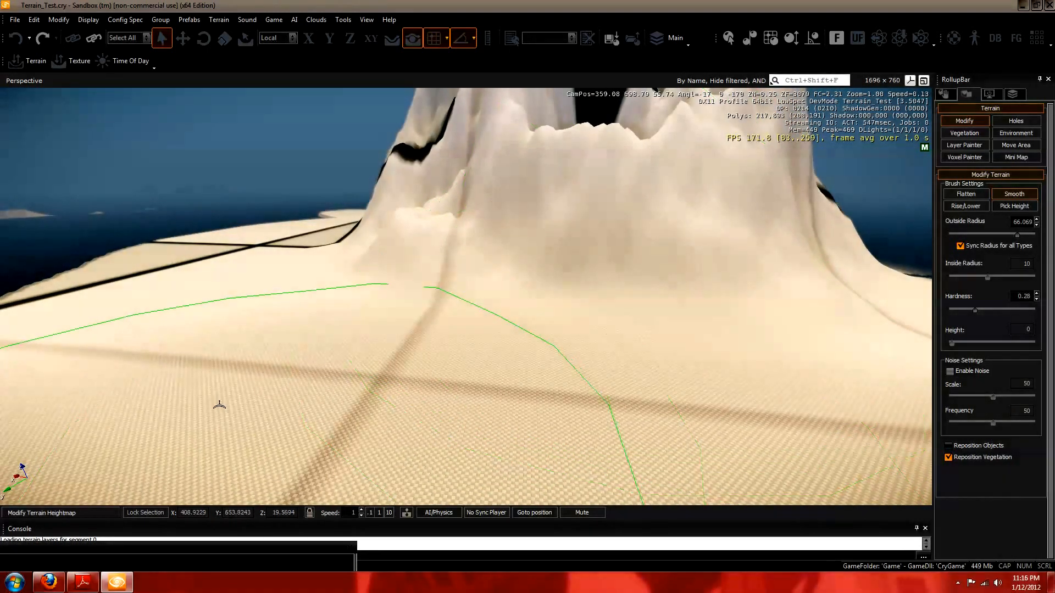
mouse_move(349, 365)
right_mouse_down()
mouse_move(387, 242)
mouse_move(284, 7)
right_mouse_up()
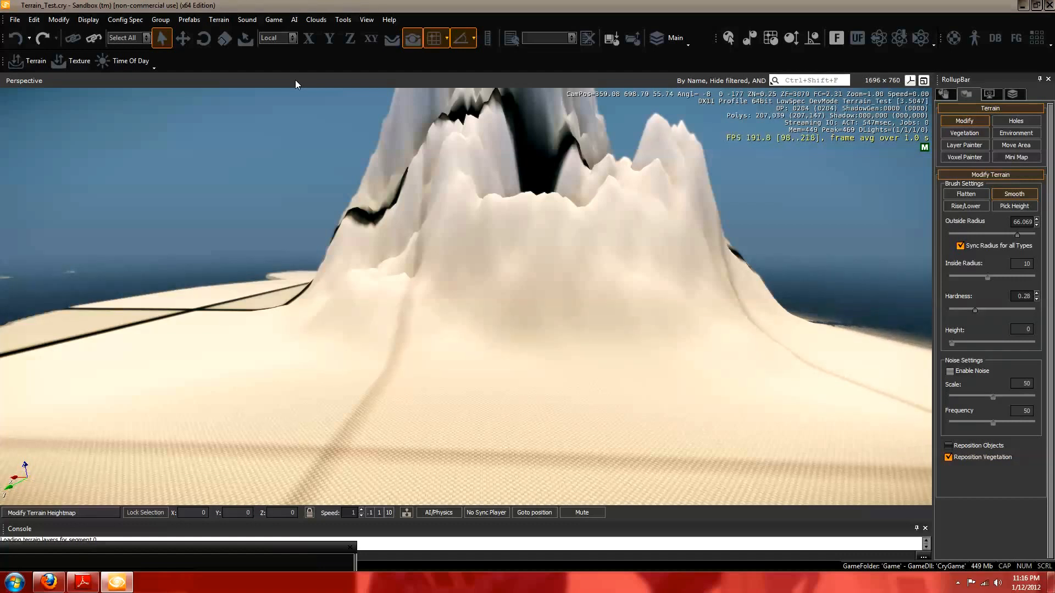
key("alt")
left_click(957, 582)
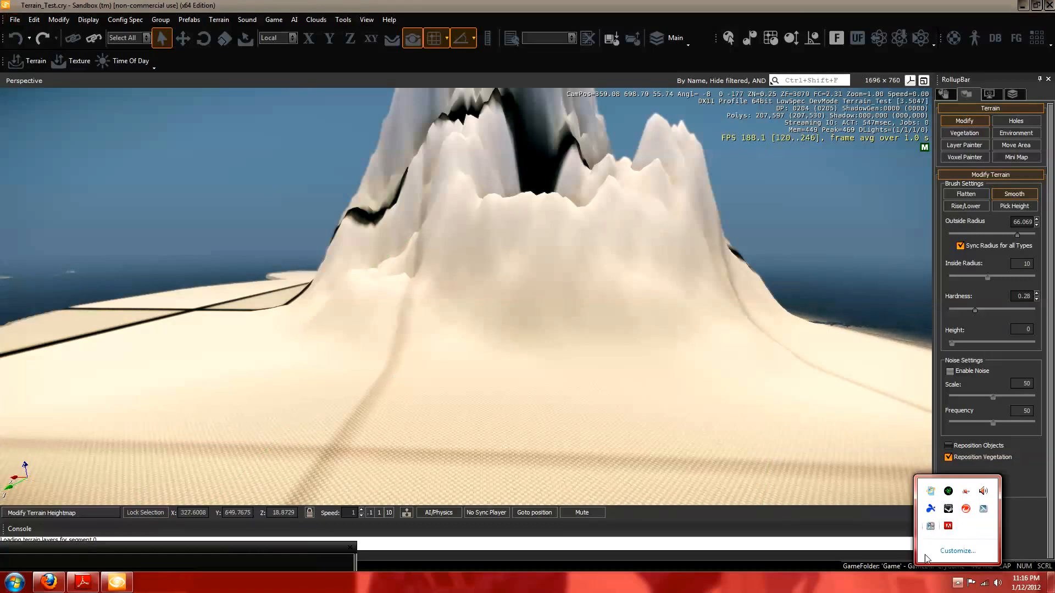